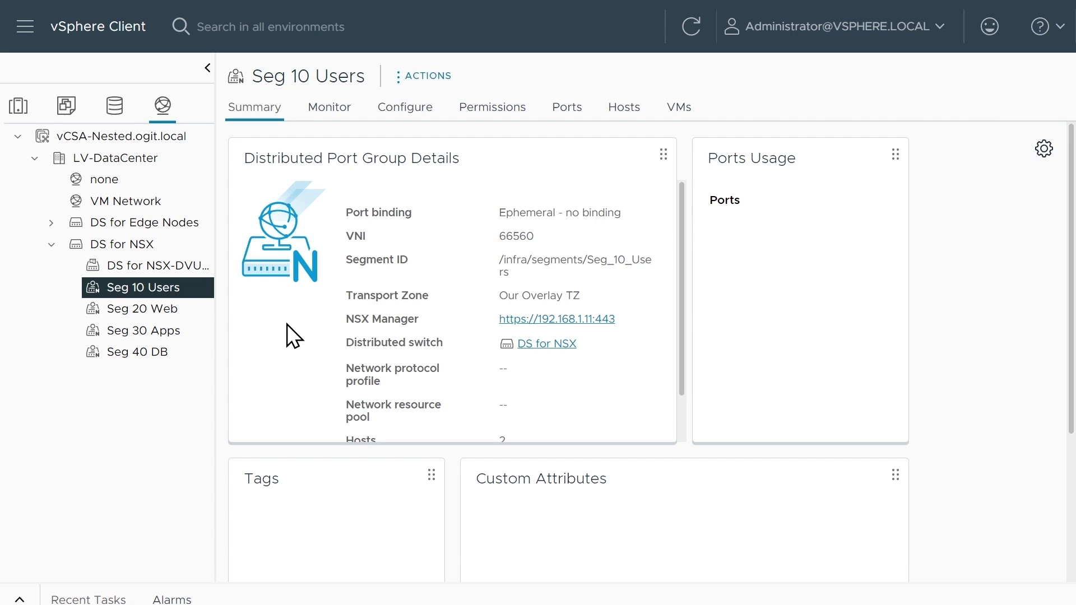
Select the Seg 10 Users port group's VNI value, 66560, on its Summary tab.
{"action": "double_click", "coordinate": [502, 237]}
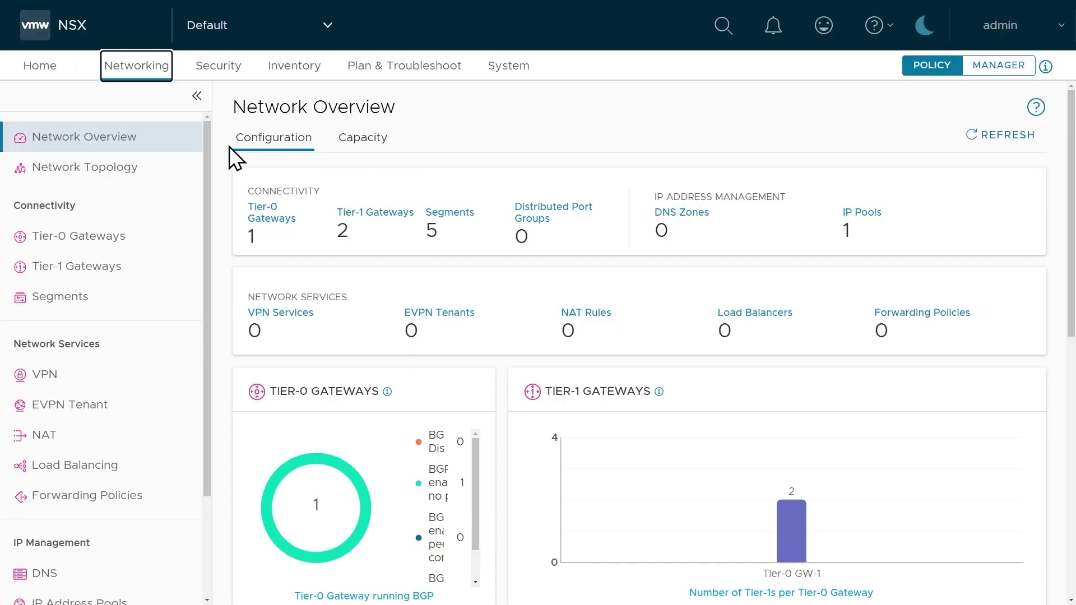
Add a segment named 'Fun Demo' on transport zone Our Overlay TZ and save it.
{"action": "left_click", "coordinate": [51, 303]}
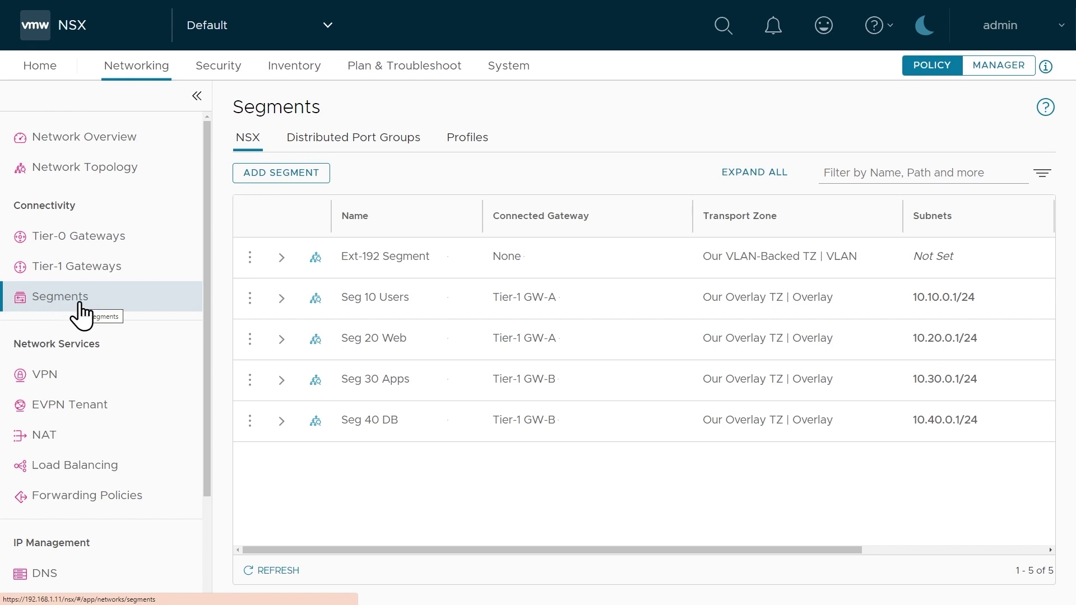
{"action": "left_click", "coordinate": [291, 177]}
{"action": "type", "text": "Fun Demo"}
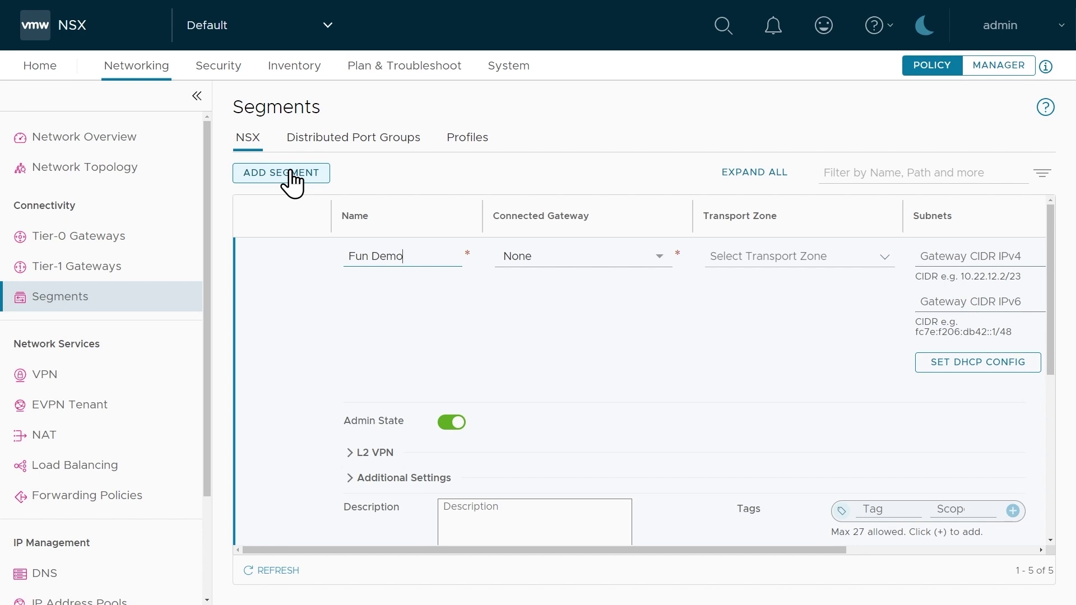
{"action": "left_click", "coordinate": [784, 252]}
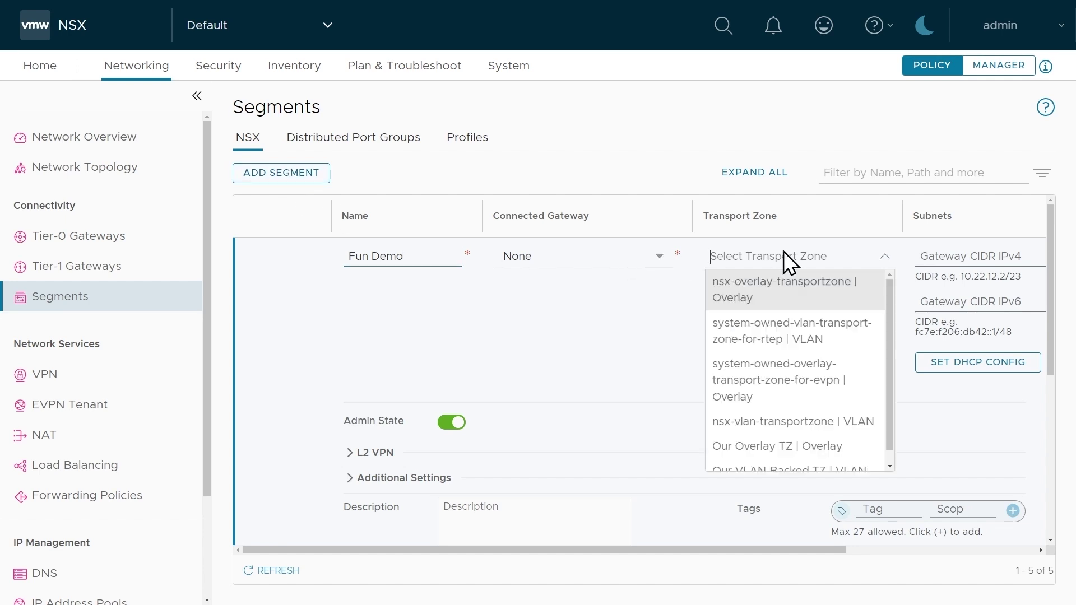
{"action": "left_click", "coordinate": [785, 446]}
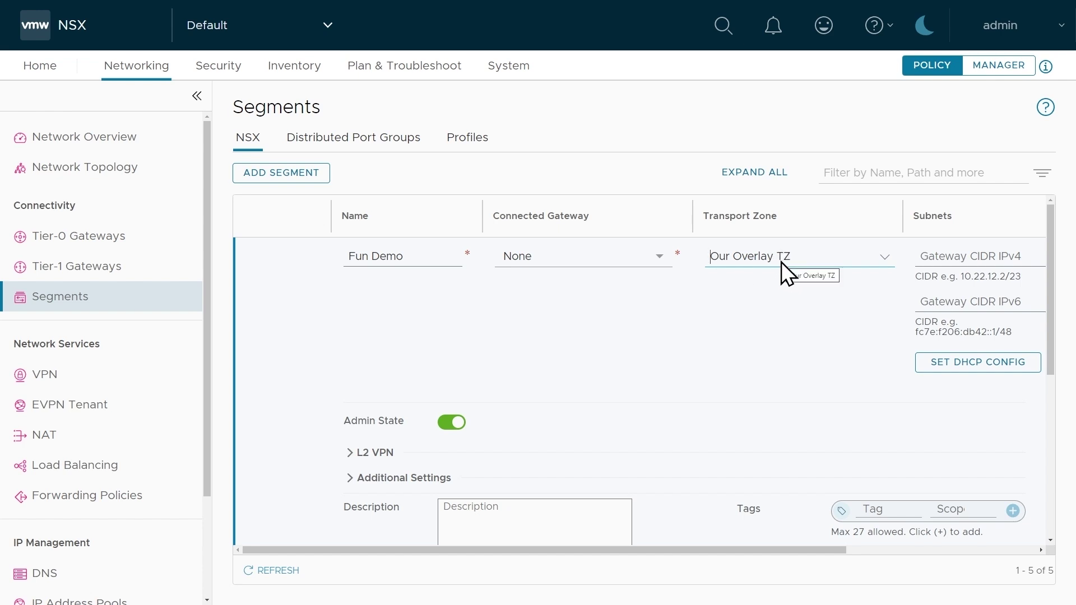
{"action": "scroll", "coordinate": [389, 451], "scroll_direction": "down", "scroll_amount": 3}
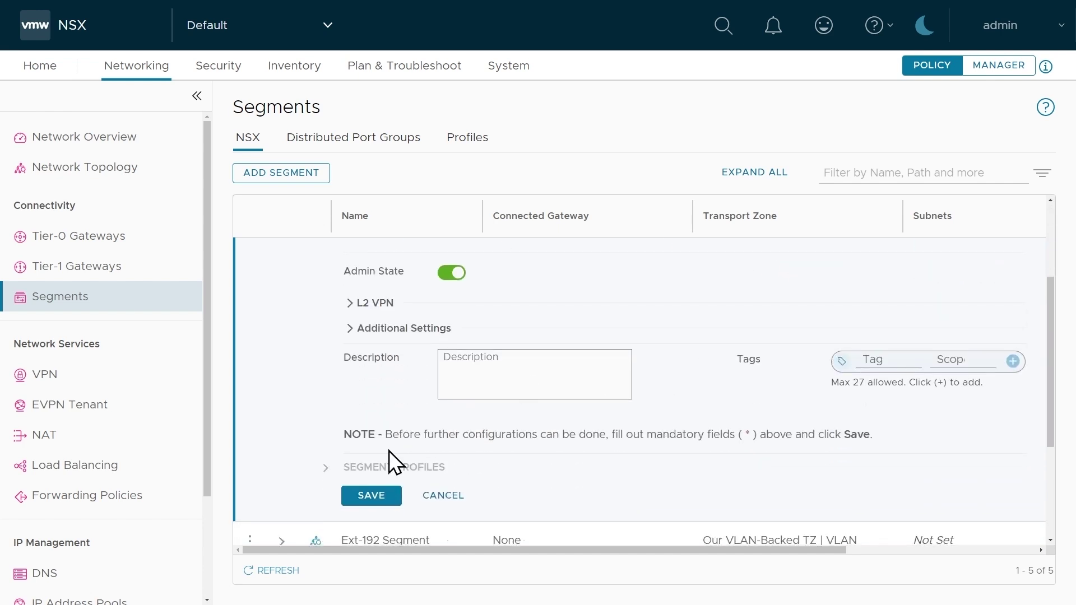
{"action": "left_click", "coordinate": [371, 497]}
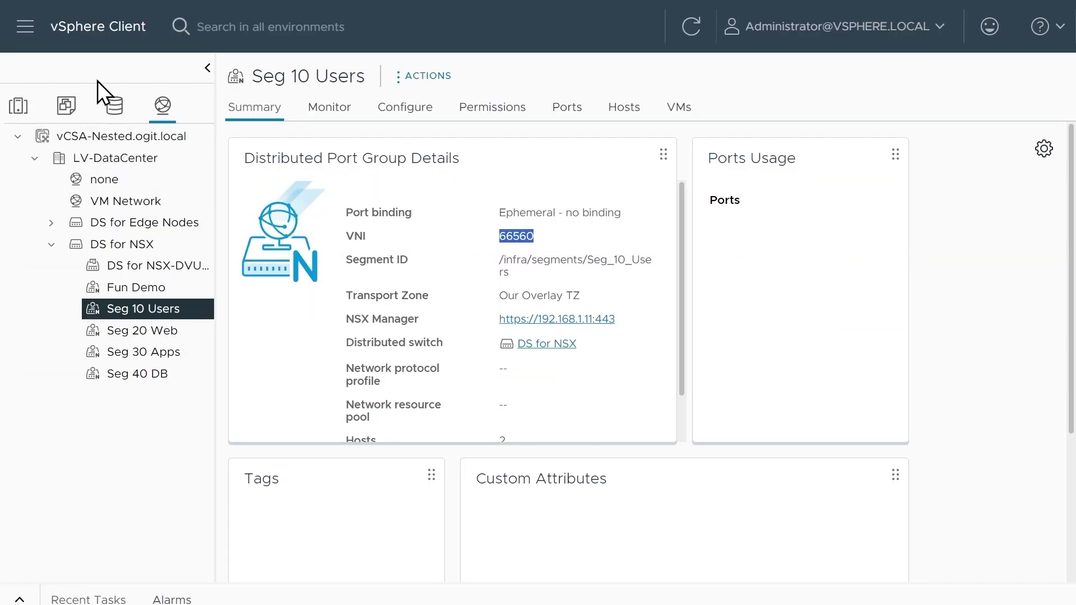
Check the Fun Demo port group, then open Tiny Linux Template's summary in the Templates folder.
{"action": "left_click", "coordinate": [145, 289]}
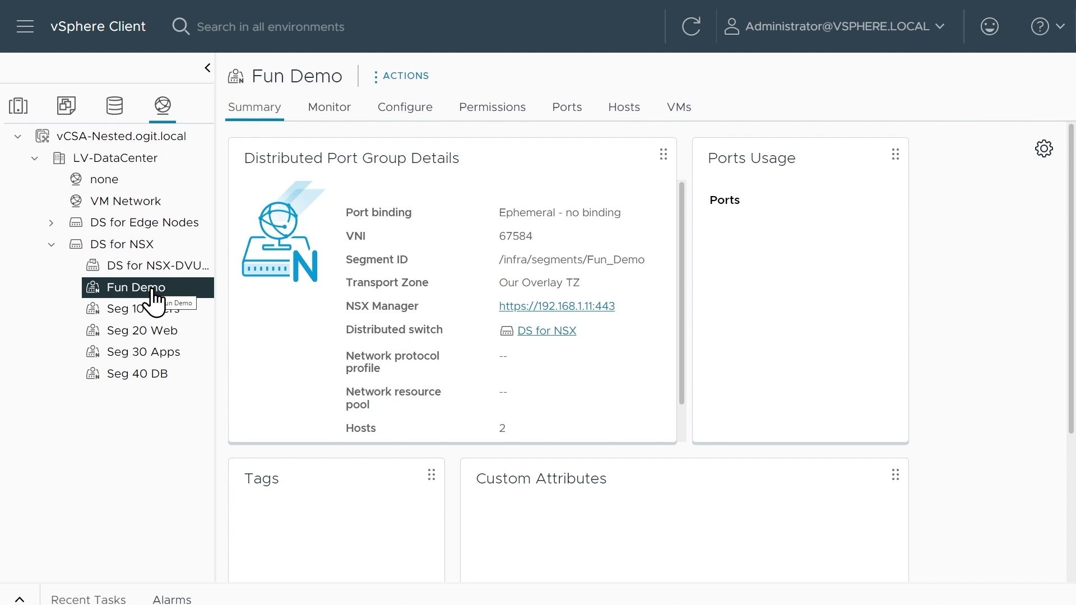
{"action": "left_click", "coordinate": [67, 106]}
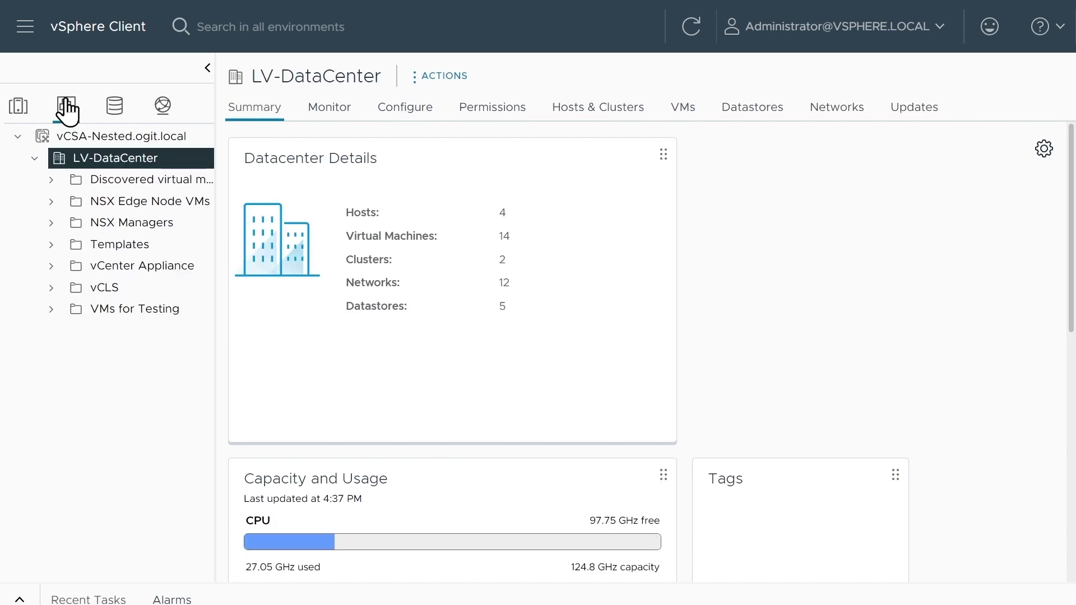
{"action": "left_click", "coordinate": [96, 247]}
{"action": "left_click", "coordinate": [51, 245]}
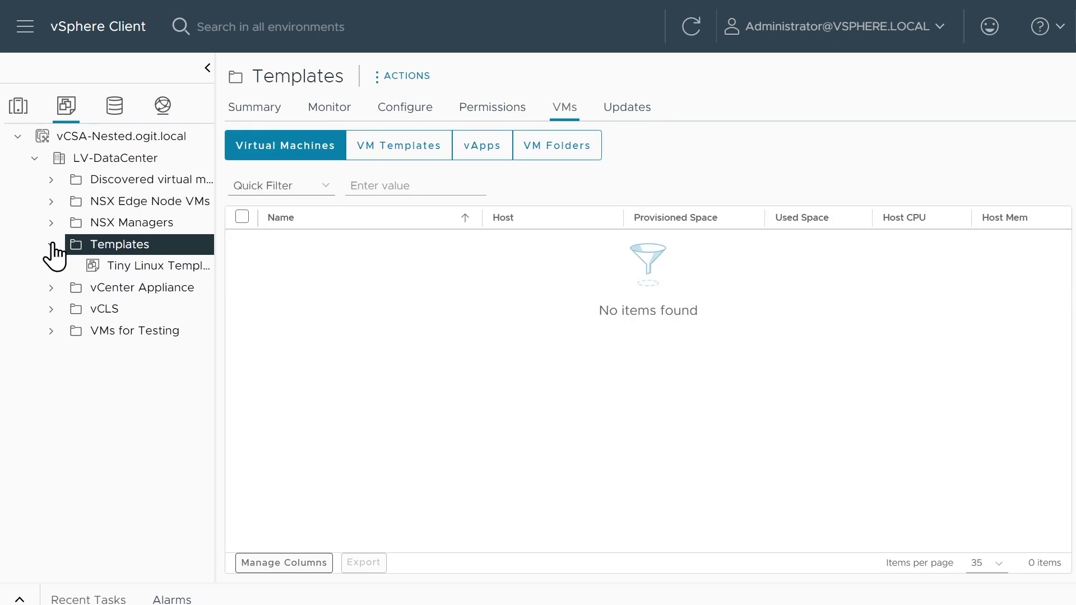
{"action": "left_click", "coordinate": [135, 267]}
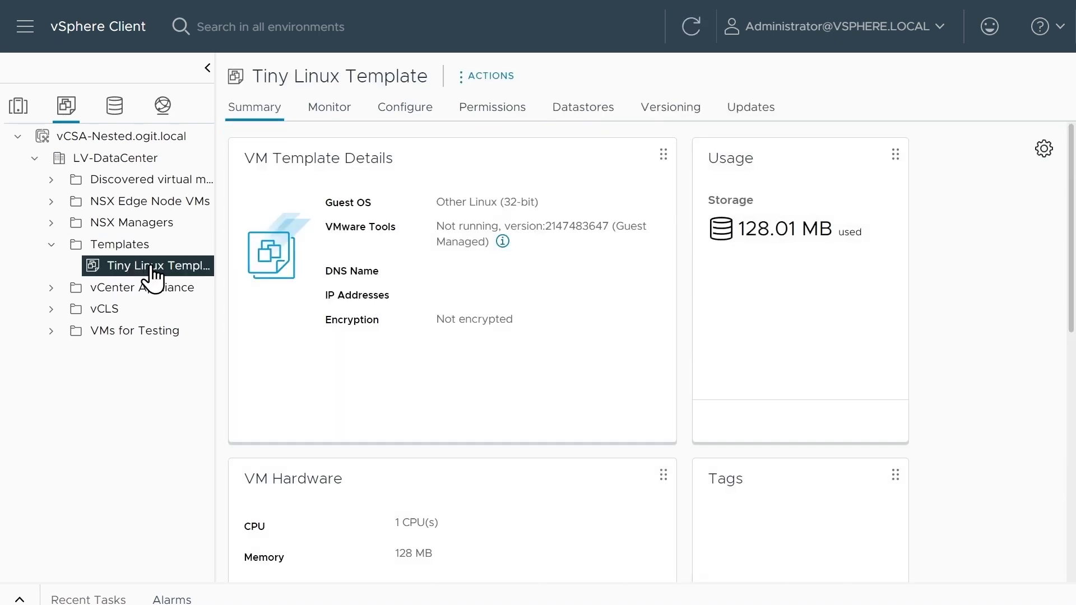
Start a new VM from the template named 'VM on Host A' in the Discovered virtual machine folder.
{"action": "right_click", "coordinate": [153, 277]}
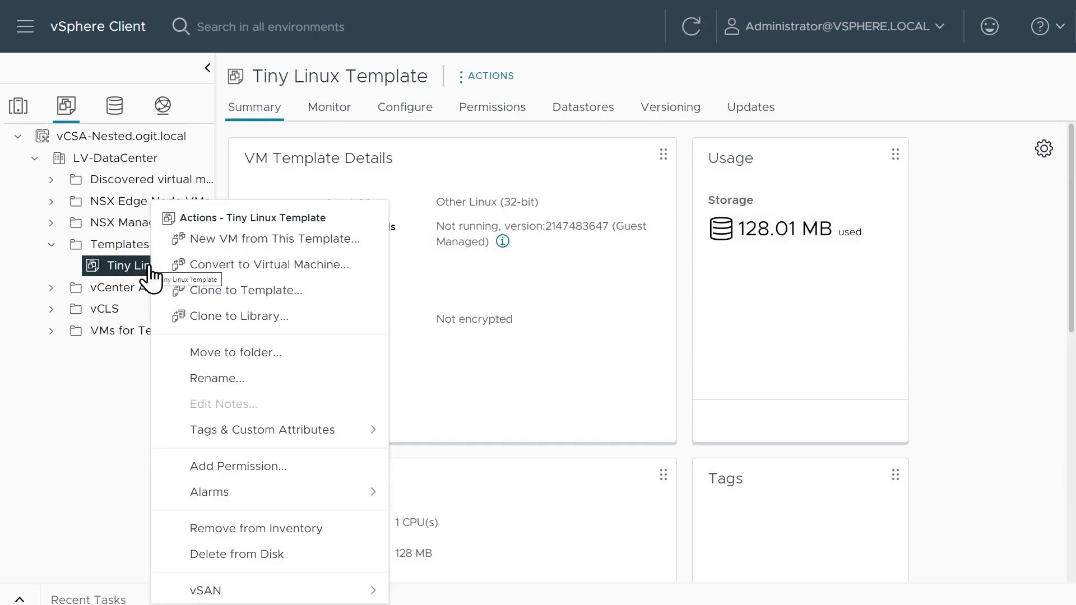
{"action": "left_click", "coordinate": [284, 239]}
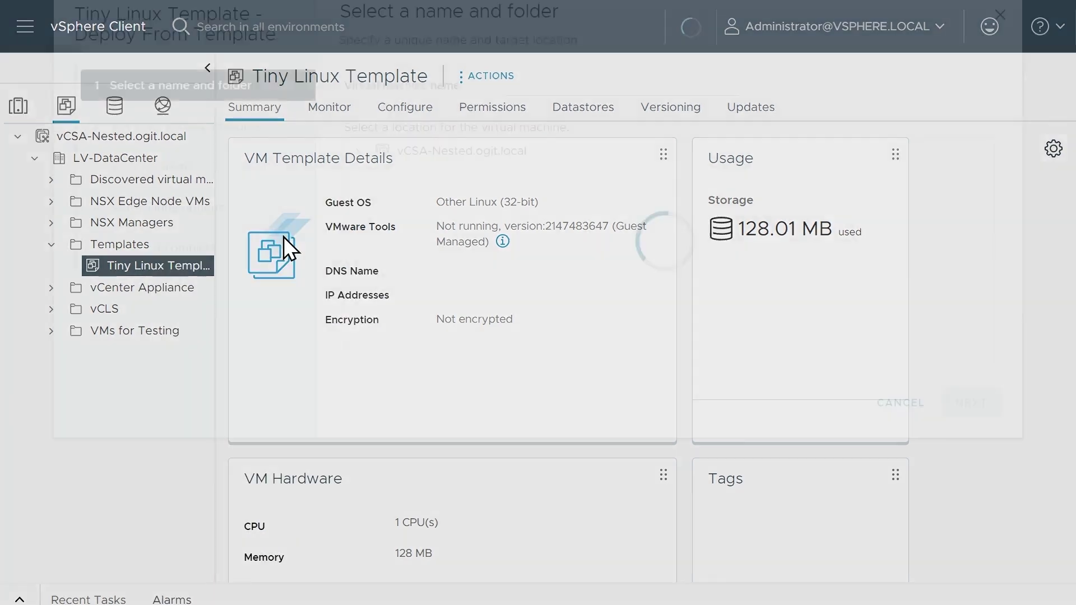
{"action": "left_click", "coordinate": [612, 178]}
{"action": "type", "text": "VM on Host A"}
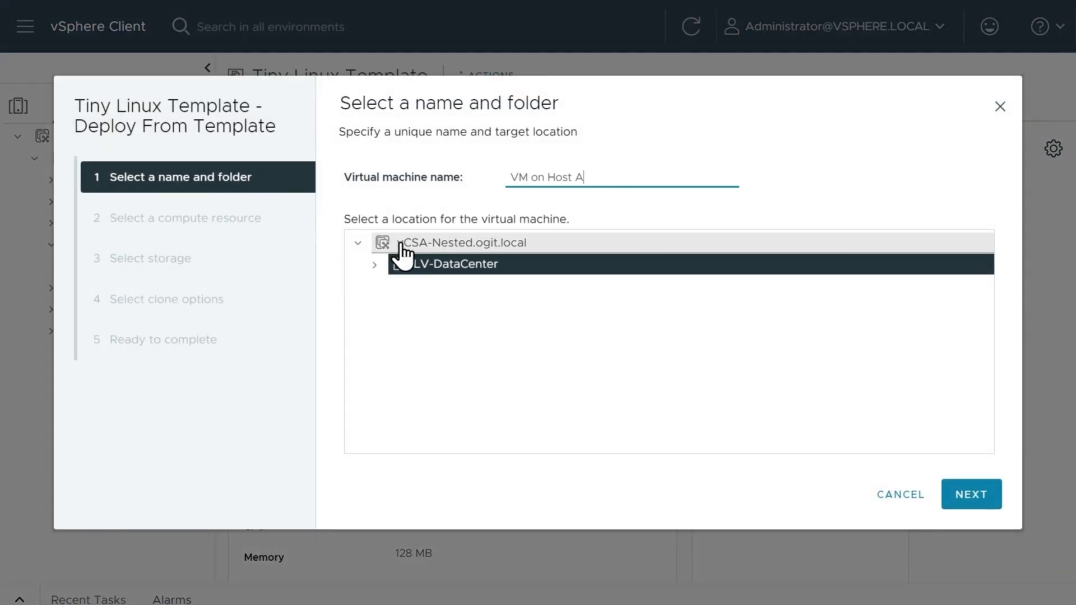
{"action": "left_click", "coordinate": [375, 265]}
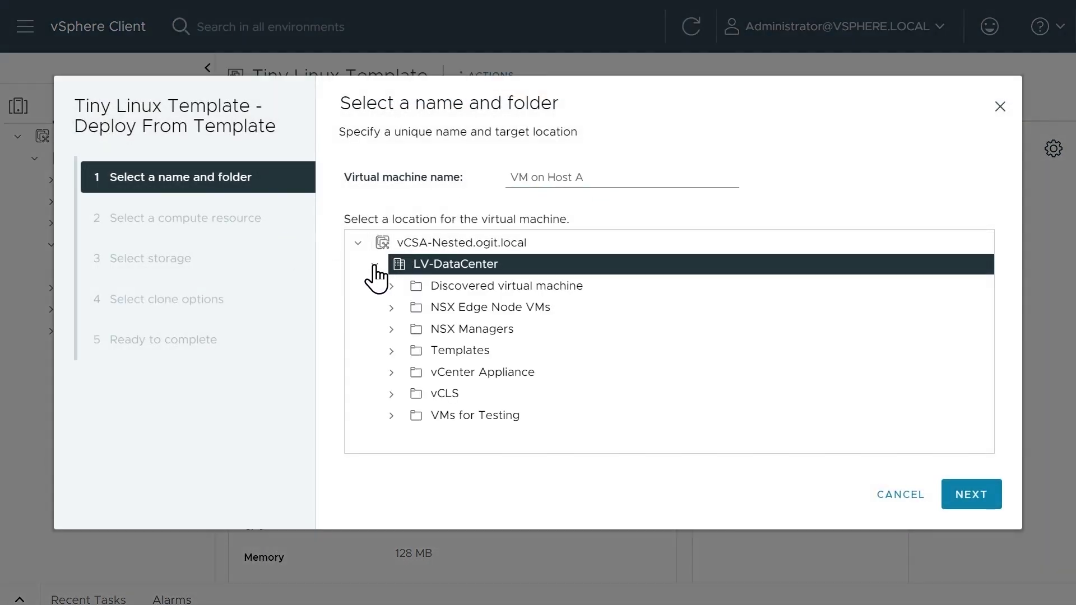
{"action": "left_click", "coordinate": [474, 287]}
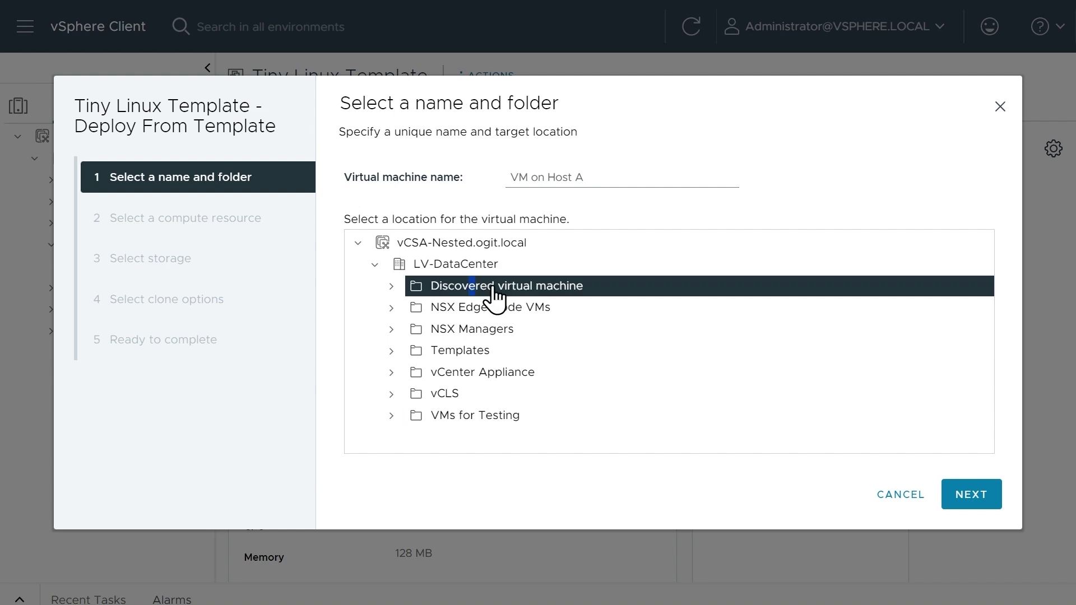
{"action": "left_click", "coordinate": [966, 505]}
Place the VM on host esxi-a.ogit.local with storage on ESXi-A_Datastore.
{"action": "left_click", "coordinate": [353, 155]}
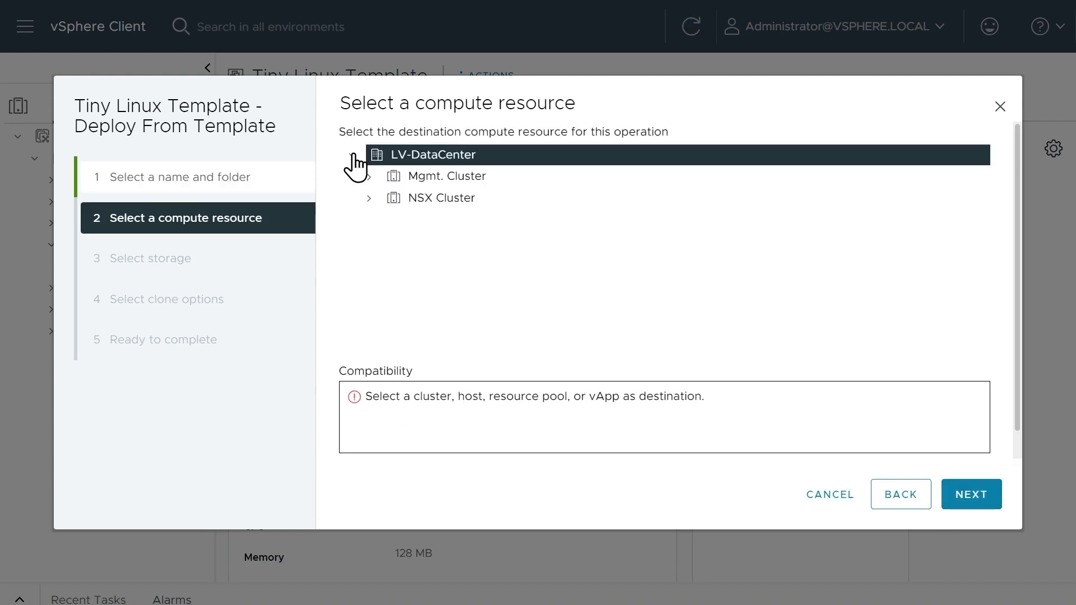
{"action": "left_click", "coordinate": [371, 198]}
{"action": "left_click", "coordinate": [442, 222]}
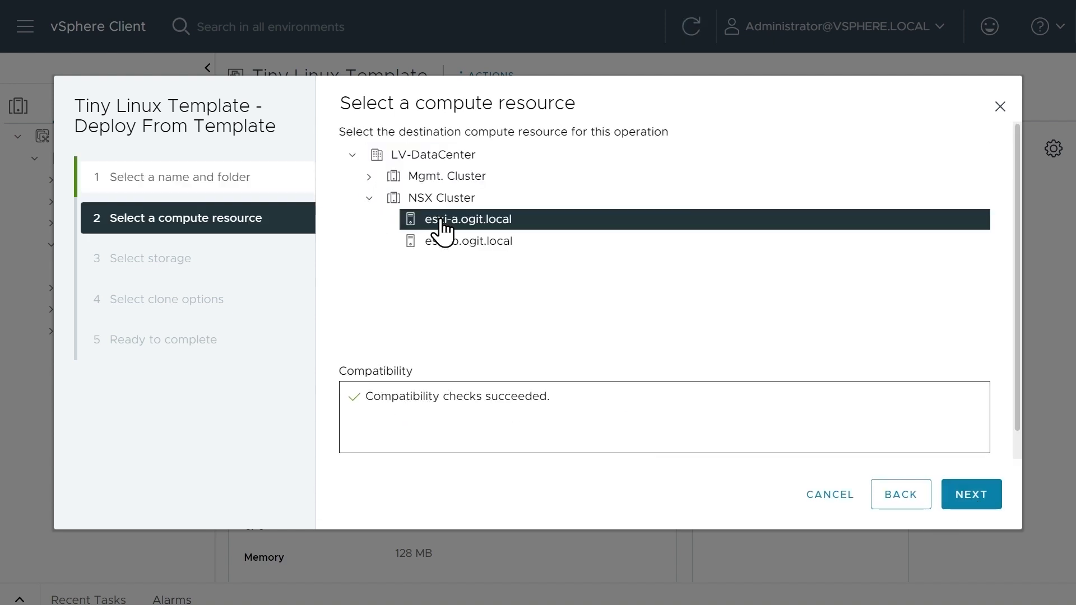
{"action": "left_click", "coordinate": [983, 496]}
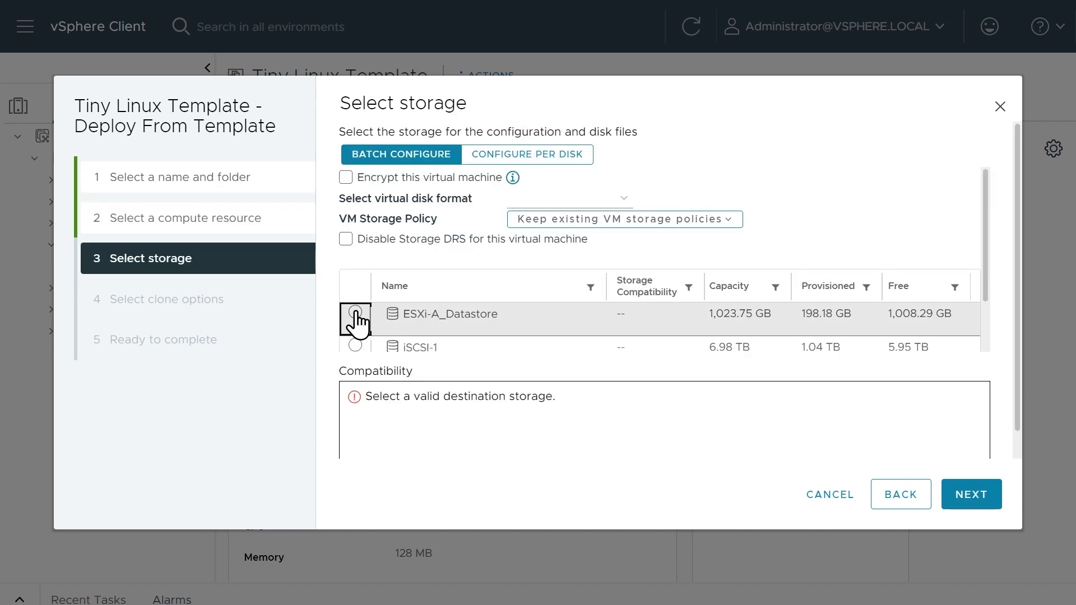
{"action": "left_click", "coordinate": [355, 314]}
{"action": "left_click", "coordinate": [980, 507]}
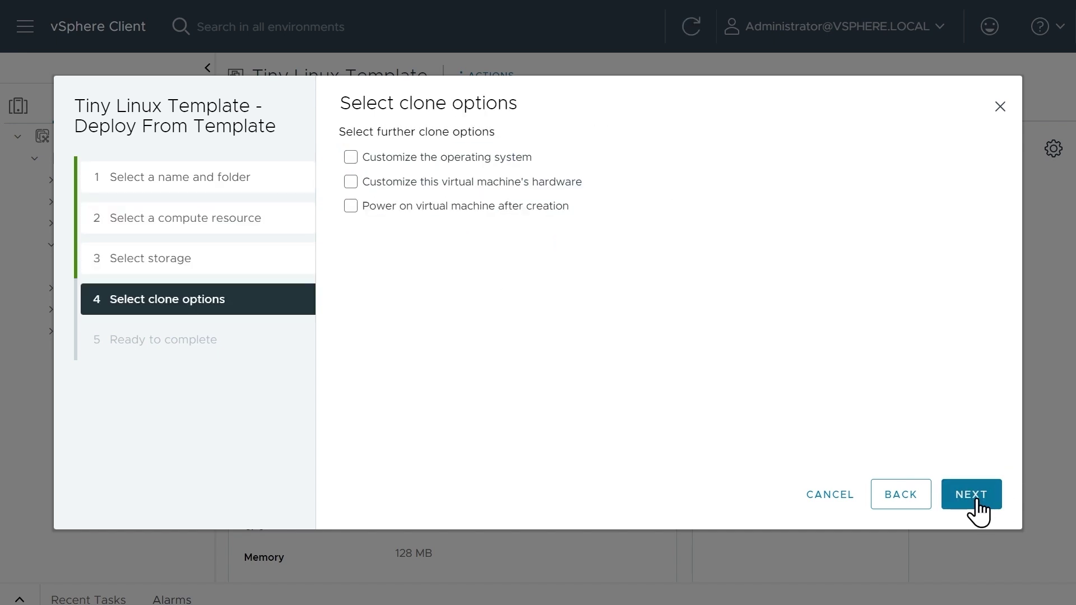
Enable hardware customization and power-on, connect adapter 1 to Fun Demo, and finish the deployment.
{"action": "left_click", "coordinate": [352, 182]}
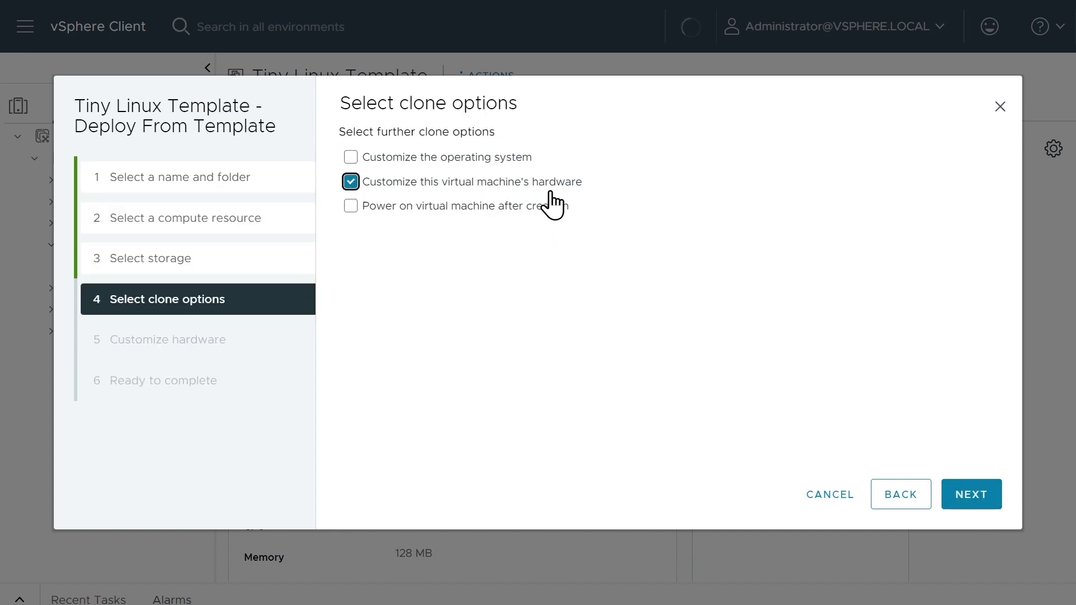
{"action": "left_click", "coordinate": [351, 207]}
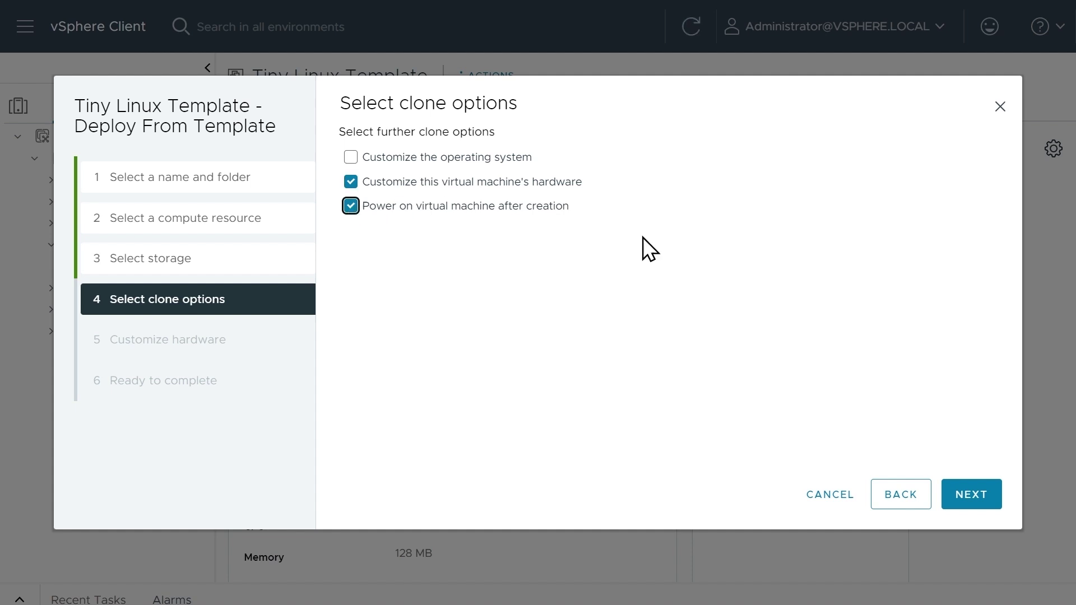
{"action": "left_click", "coordinate": [972, 496]}
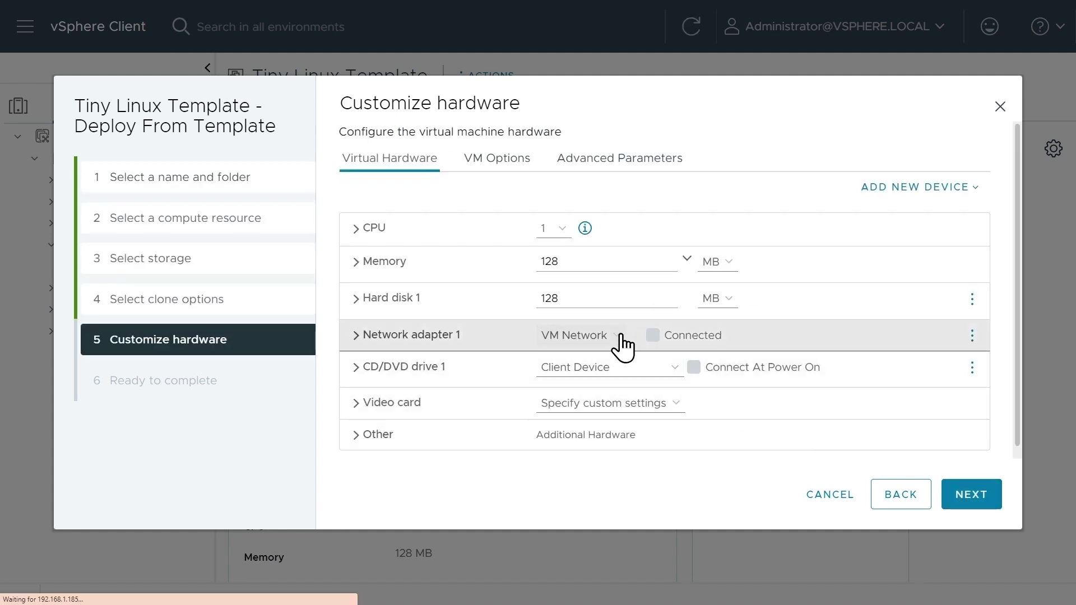
{"action": "left_click", "coordinate": [620, 337]}
{"action": "left_click", "coordinate": [561, 368]}
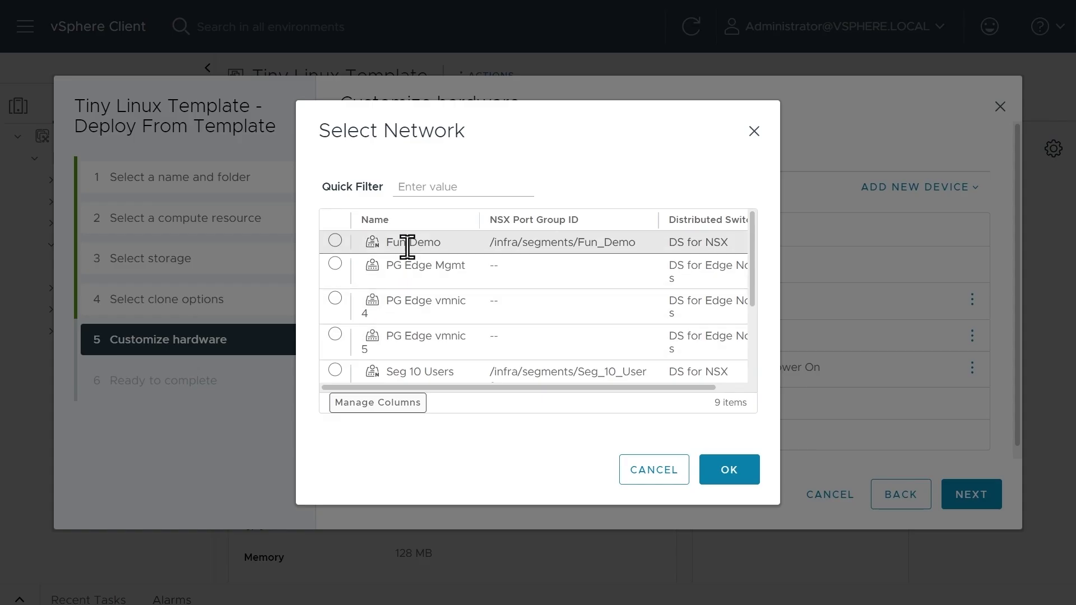
{"action": "left_click", "coordinate": [336, 241]}
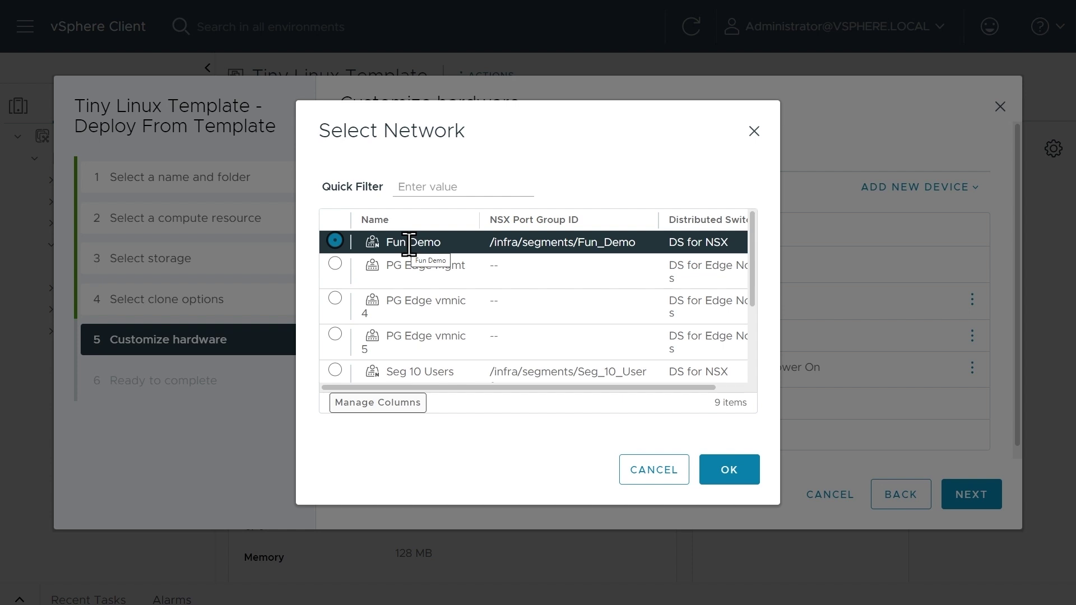
{"action": "left_click", "coordinate": [730, 472]}
{"action": "left_click", "coordinate": [973, 507]}
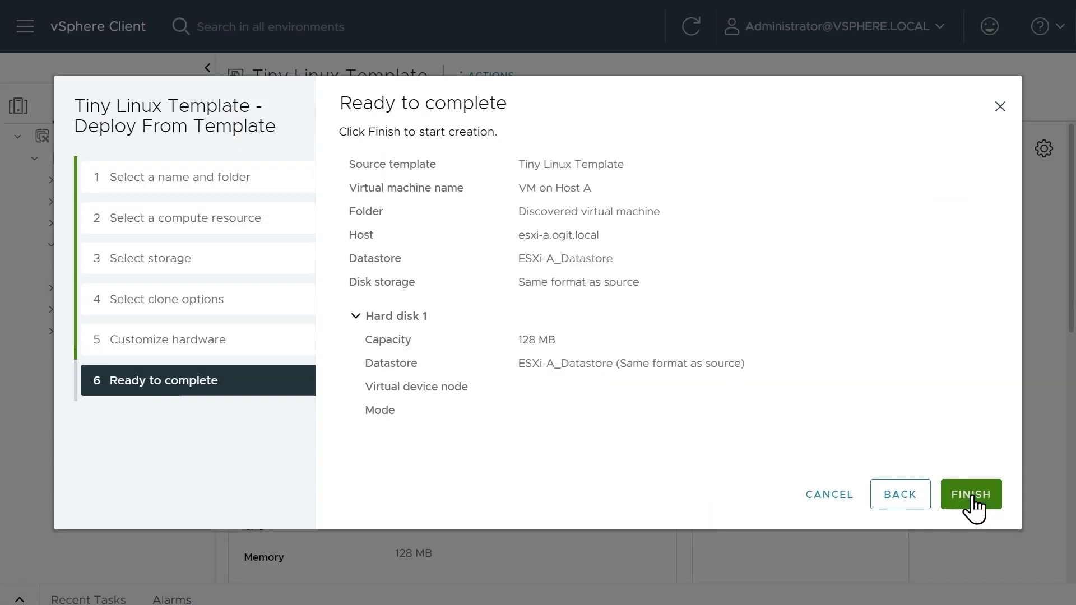
{"action": "left_click", "coordinate": [972, 495]}
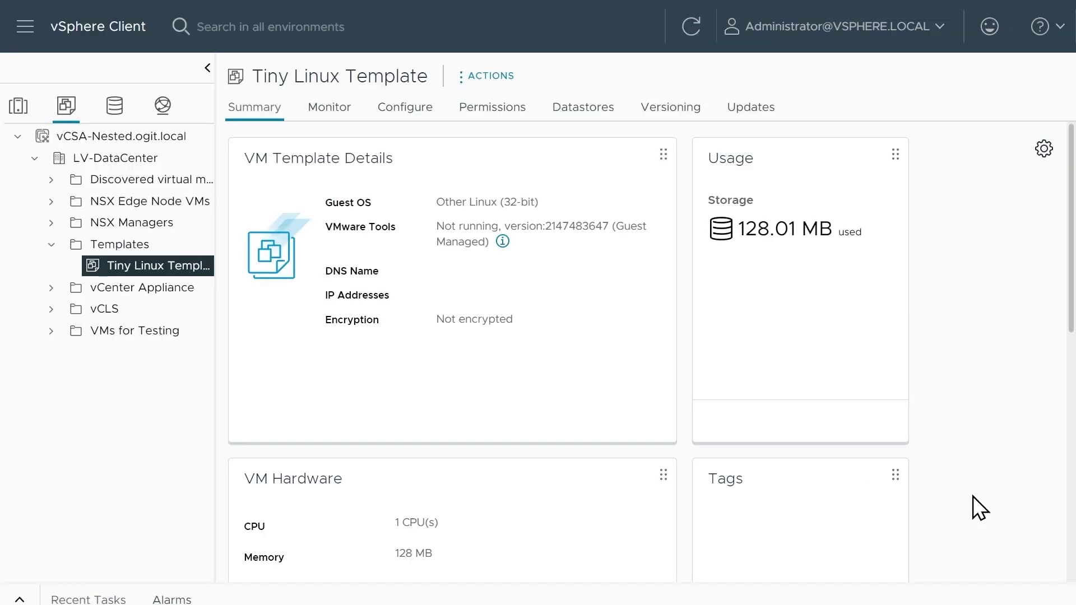
Start a second VM from the template named 'VM on Host B' in the Discovered virtual machine folder.
{"action": "right_click", "coordinate": [153, 265]}
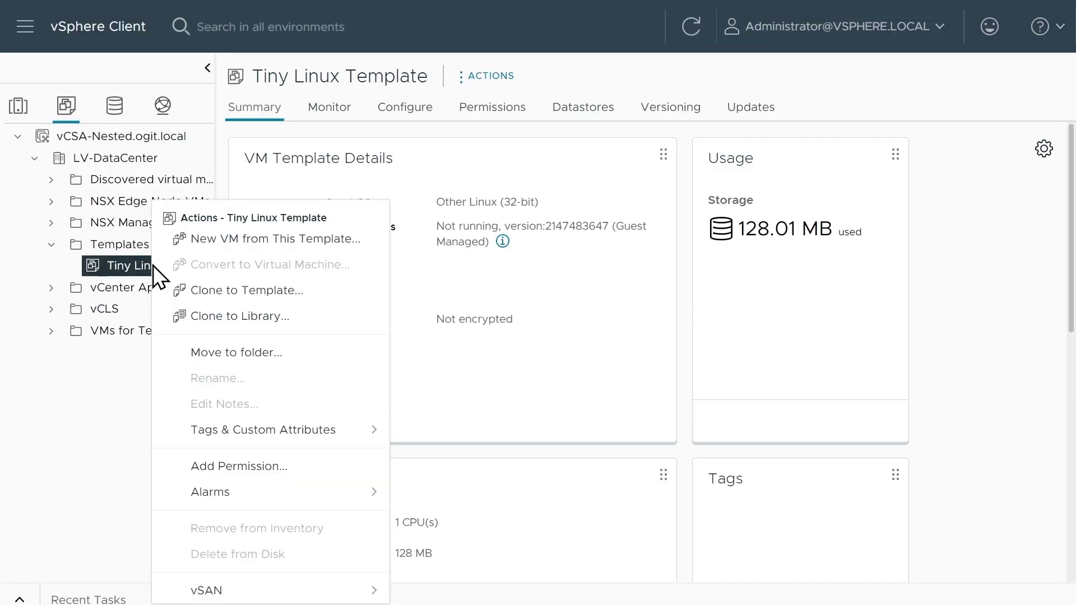
{"action": "left_click", "coordinate": [253, 240]}
{"action": "left_click", "coordinate": [526, 180]}
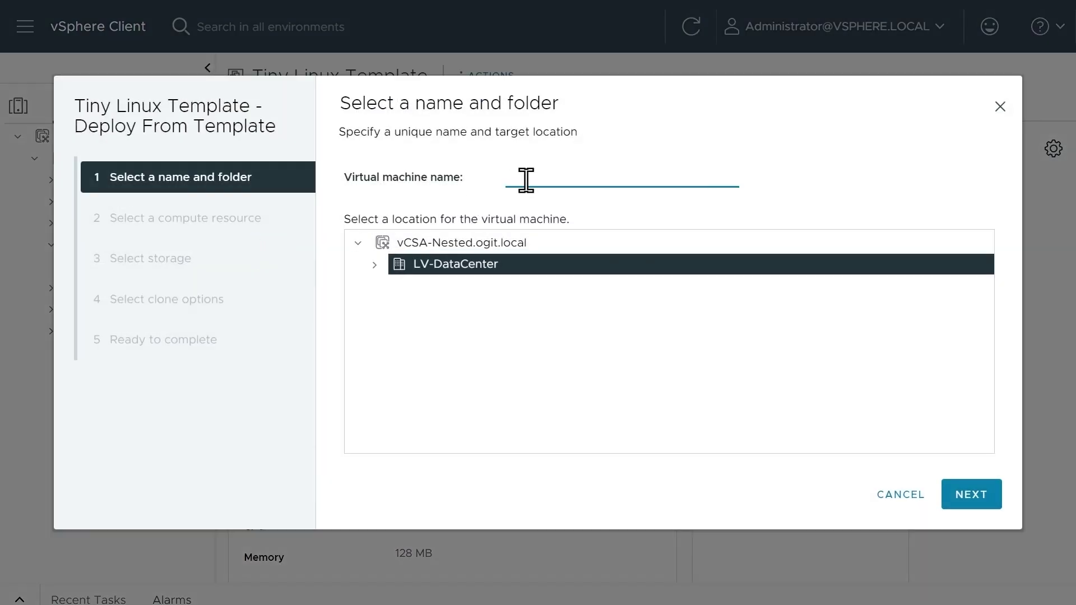
{"action": "type", "text": "VM on Host B"}
{"action": "left_click", "coordinate": [374, 265]}
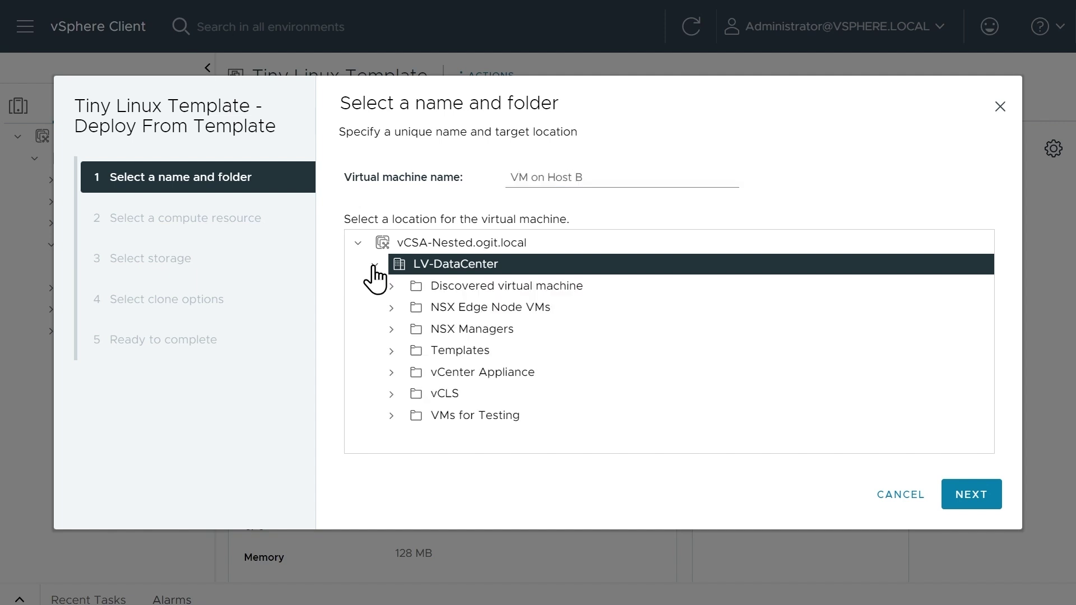
{"action": "left_click", "coordinate": [455, 287]}
{"action": "left_click", "coordinate": [963, 496]}
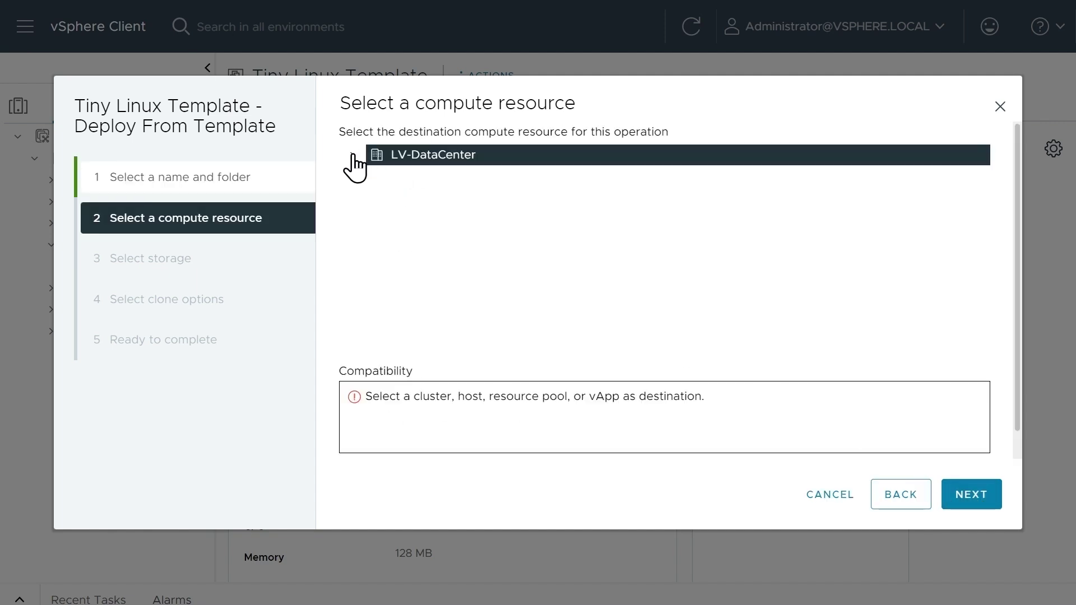
Place the VM on host esxi-b.ogit.local with storage on ESXi-B_Datastore.
{"action": "left_click", "coordinate": [353, 156]}
{"action": "left_click", "coordinate": [369, 198]}
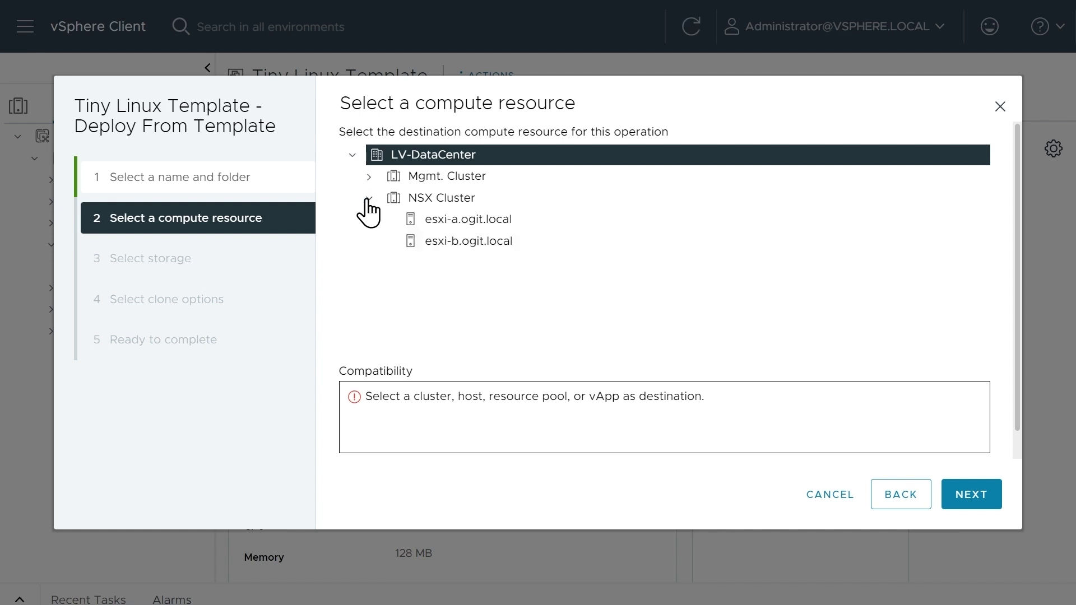
{"action": "left_click", "coordinate": [454, 242]}
{"action": "left_click", "coordinate": [971, 502]}
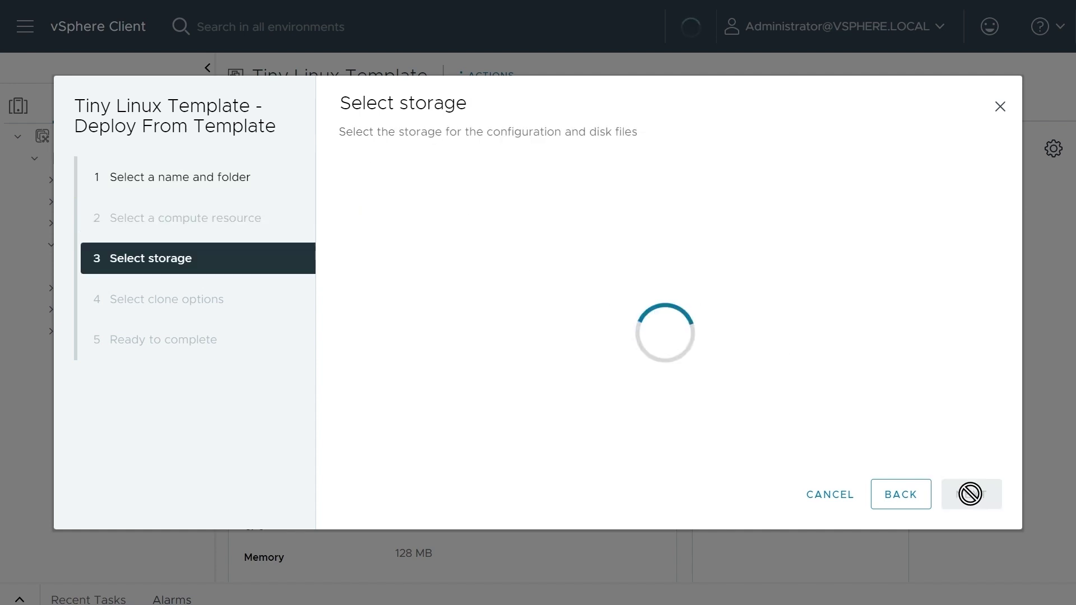
{"action": "left_click", "coordinate": [355, 312]}
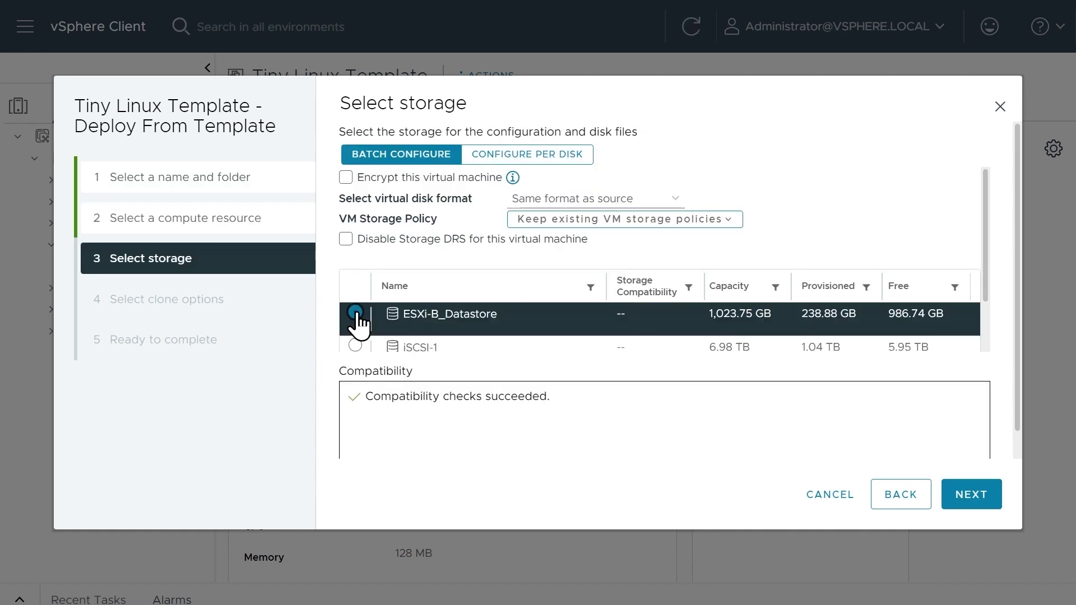
{"action": "left_click", "coordinate": [971, 496]}
Enable hardware customization and power-on, attach adapter 1 to Fun Demo, finish, and list the folder's VMs.
{"action": "left_click", "coordinate": [350, 182]}
{"action": "left_click", "coordinate": [351, 205]}
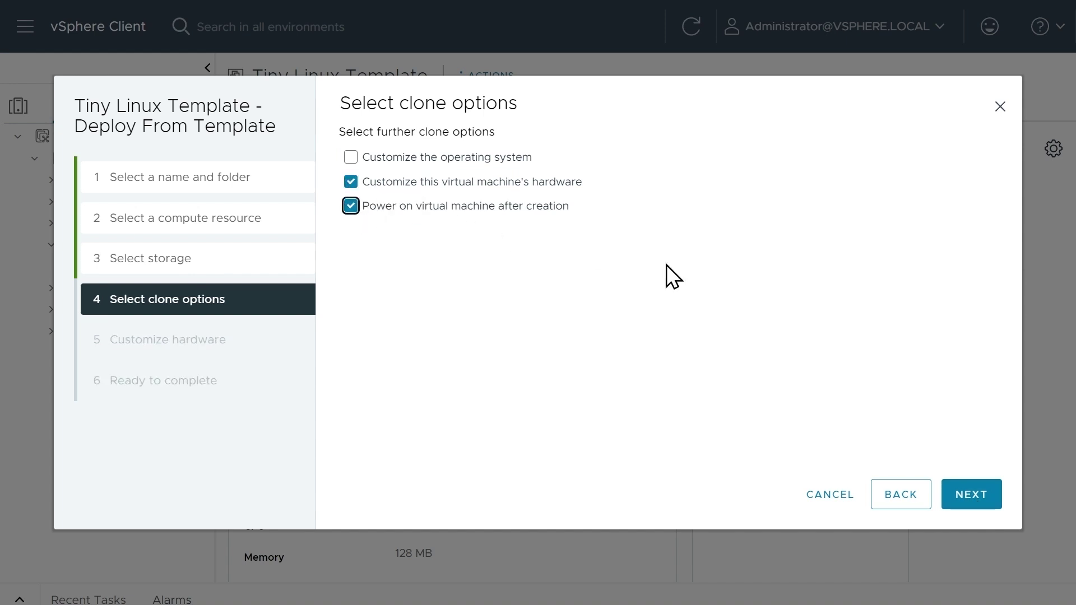
{"action": "left_click", "coordinate": [970, 496]}
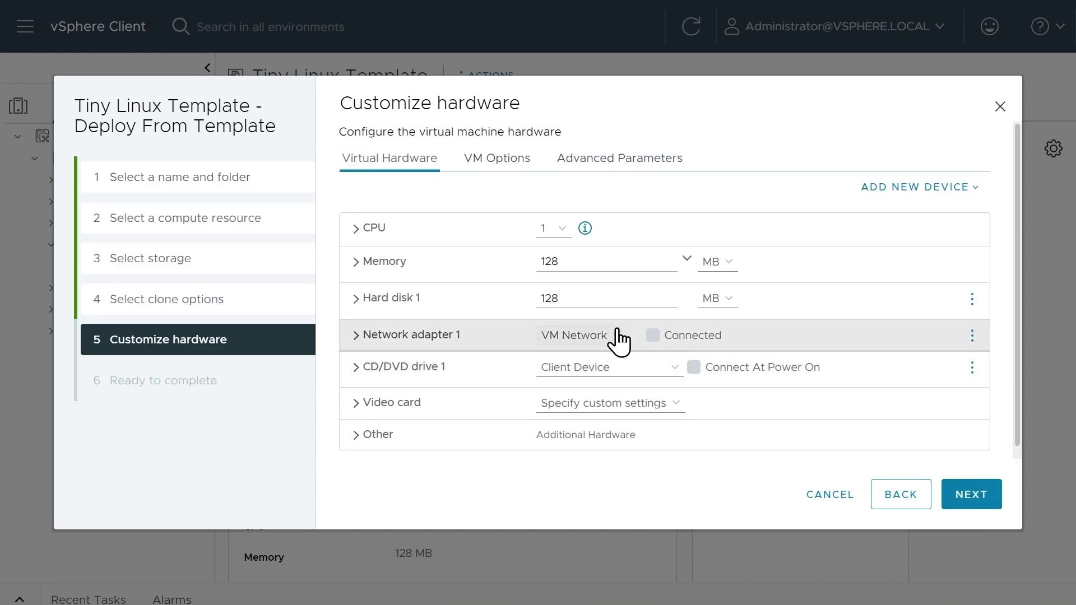
{"action": "left_click", "coordinate": [617, 336]}
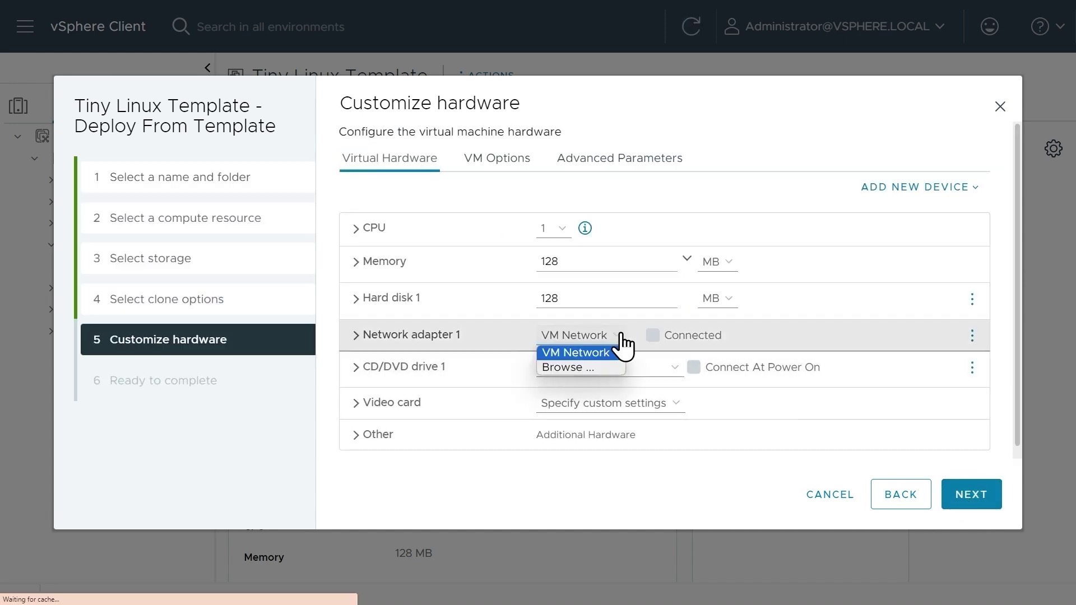
{"action": "left_click", "coordinate": [597, 370]}
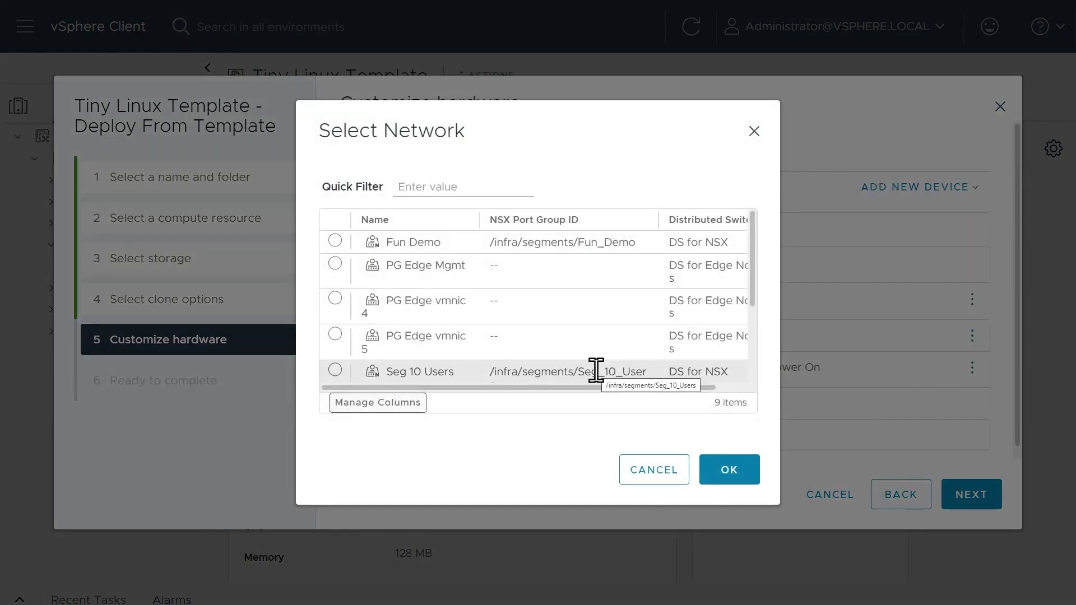
{"action": "left_click", "coordinate": [335, 241]}
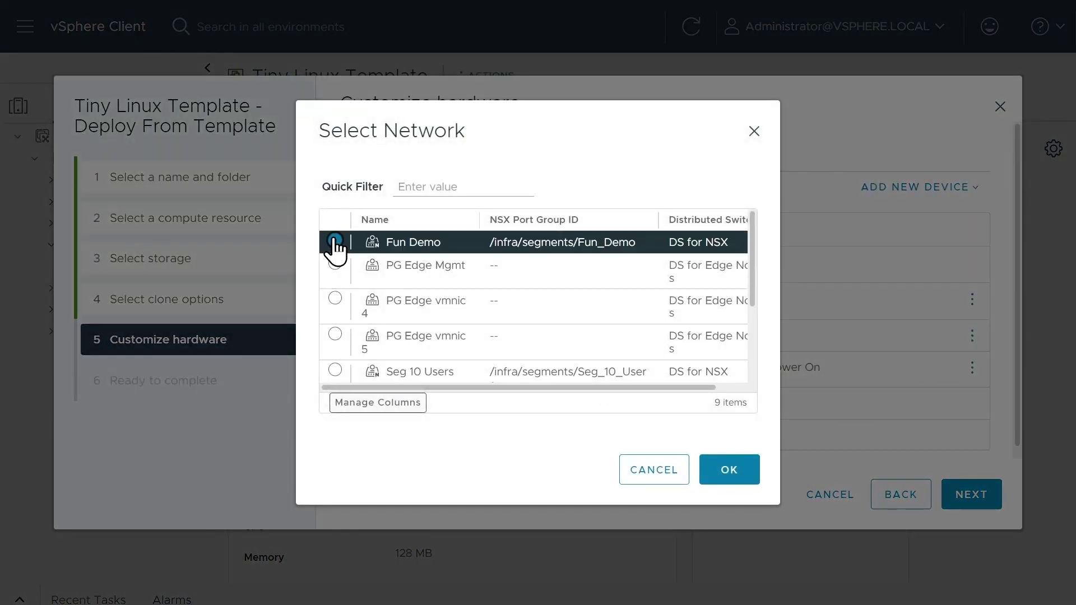
{"action": "left_click", "coordinate": [729, 470]}
{"action": "left_click", "coordinate": [973, 497]}
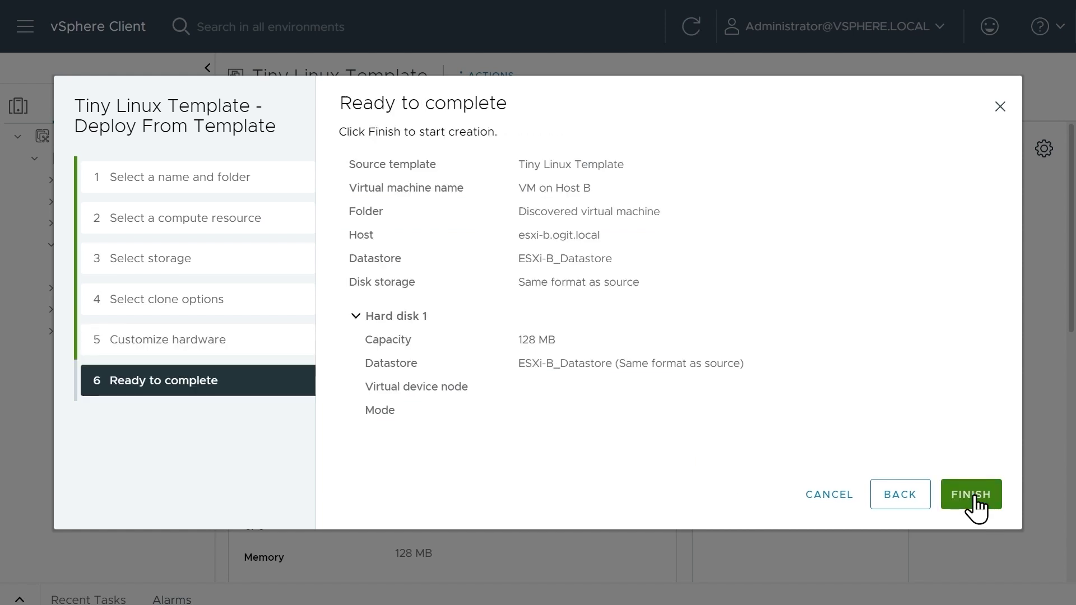
{"action": "left_click", "coordinate": [976, 496]}
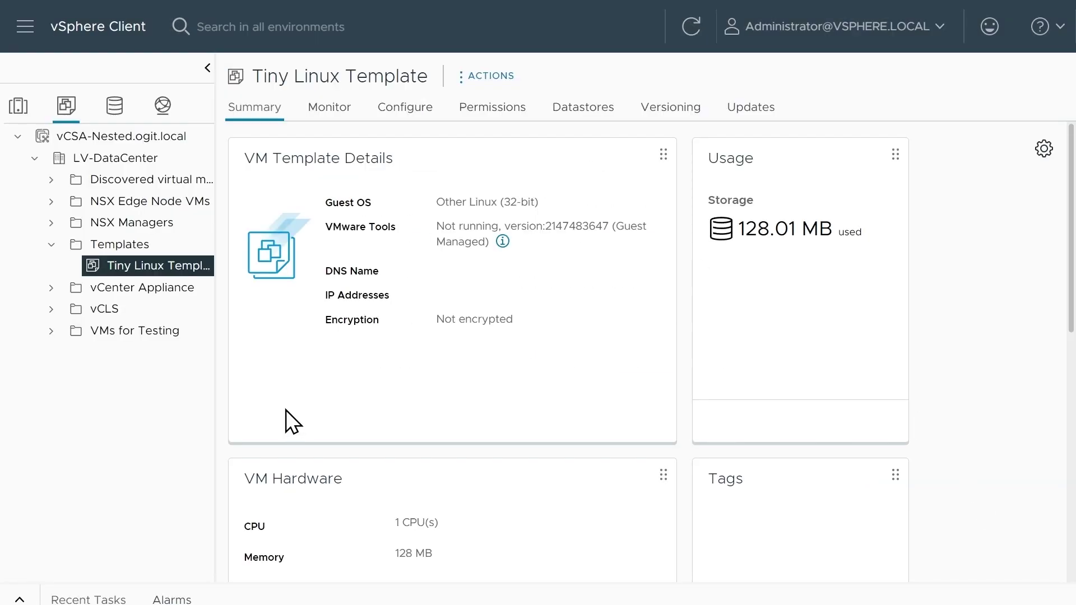
{"action": "left_click", "coordinate": [50, 179]}
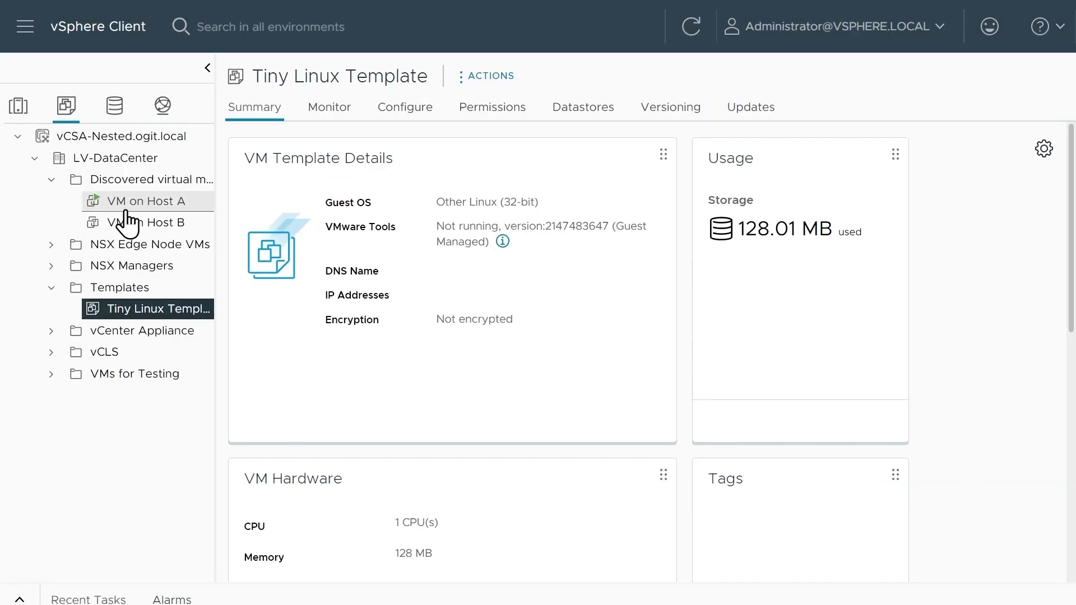
Open web consoles for VM on Host B and VM on Host A.
{"action": "left_click", "coordinate": [146, 224]}
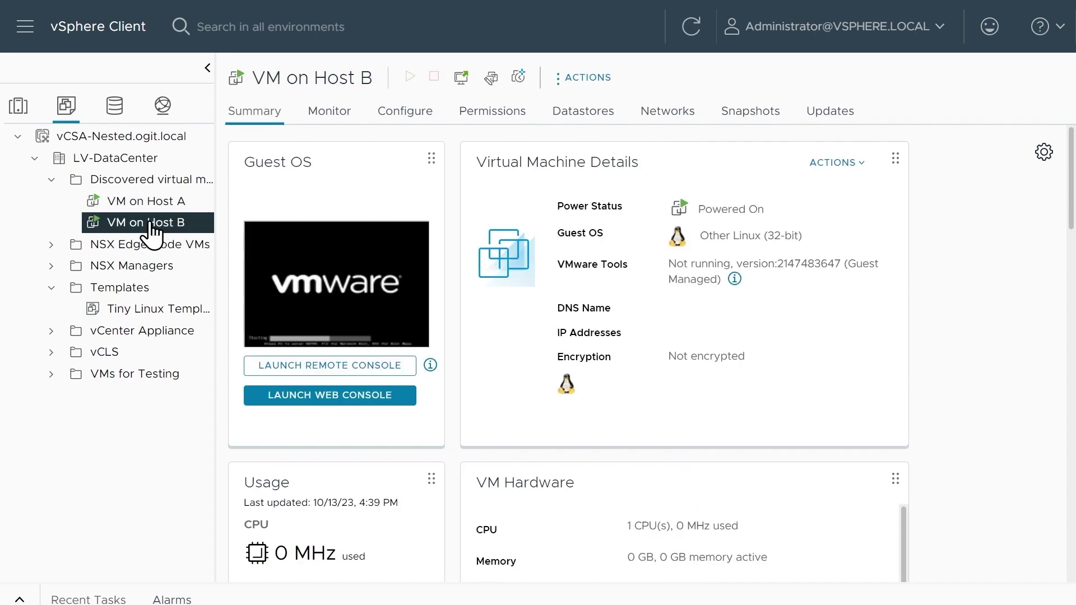
{"action": "left_click", "coordinate": [329, 397]}
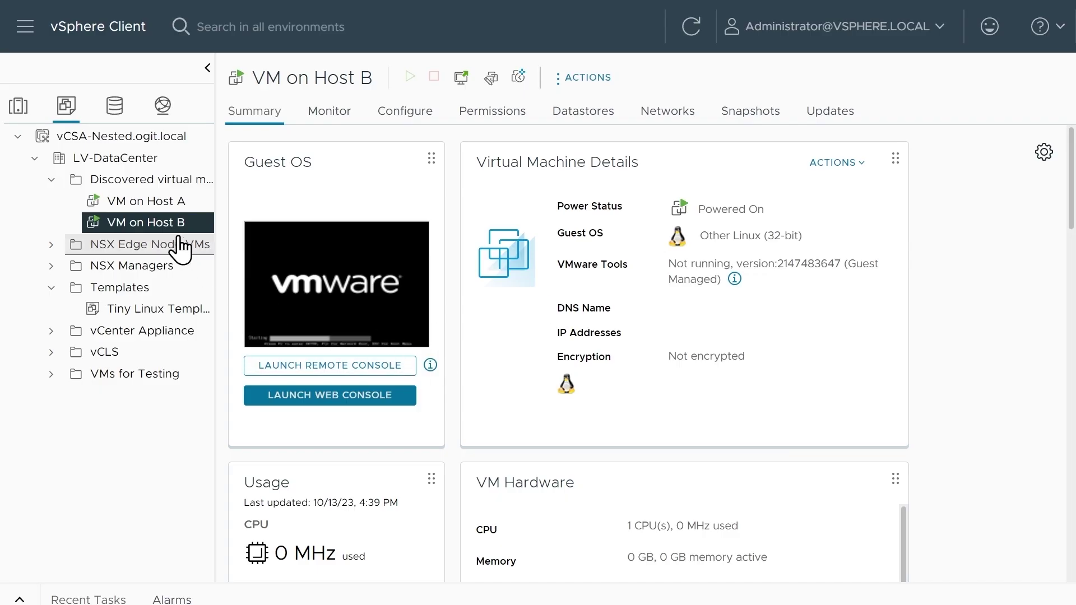
{"action": "left_click", "coordinate": [160, 201]}
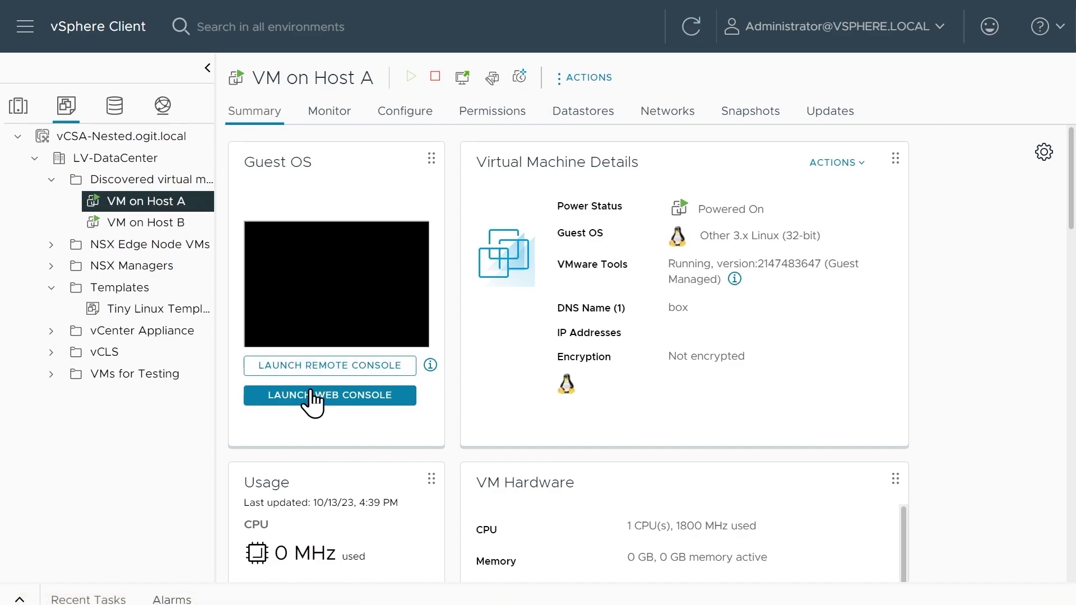
{"action": "left_click", "coordinate": [323, 402]}
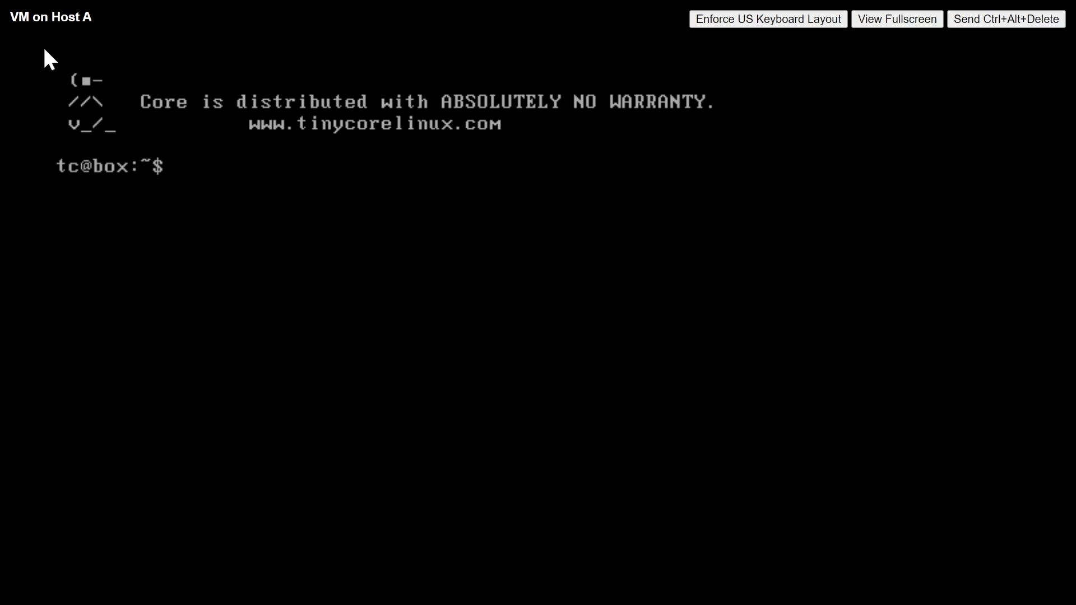
On VM on Host A, set eth0 to 10.10.0.10 netmask 255.255.255.0 and verify it.
{"action": "type", "text": "sudo"}
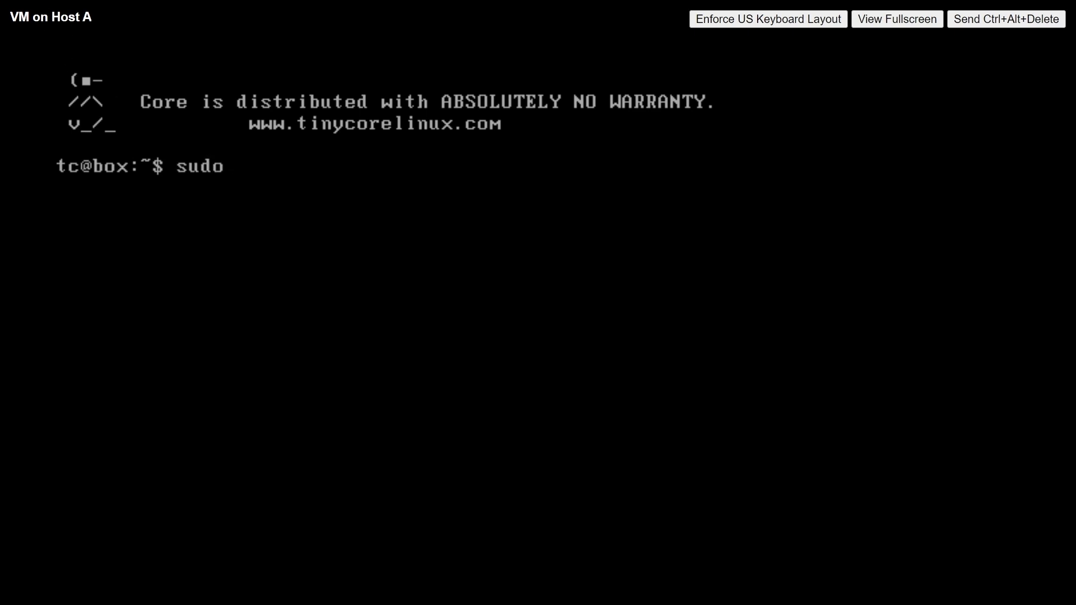
{"action": "type", "text": " ifconfig eth0"}
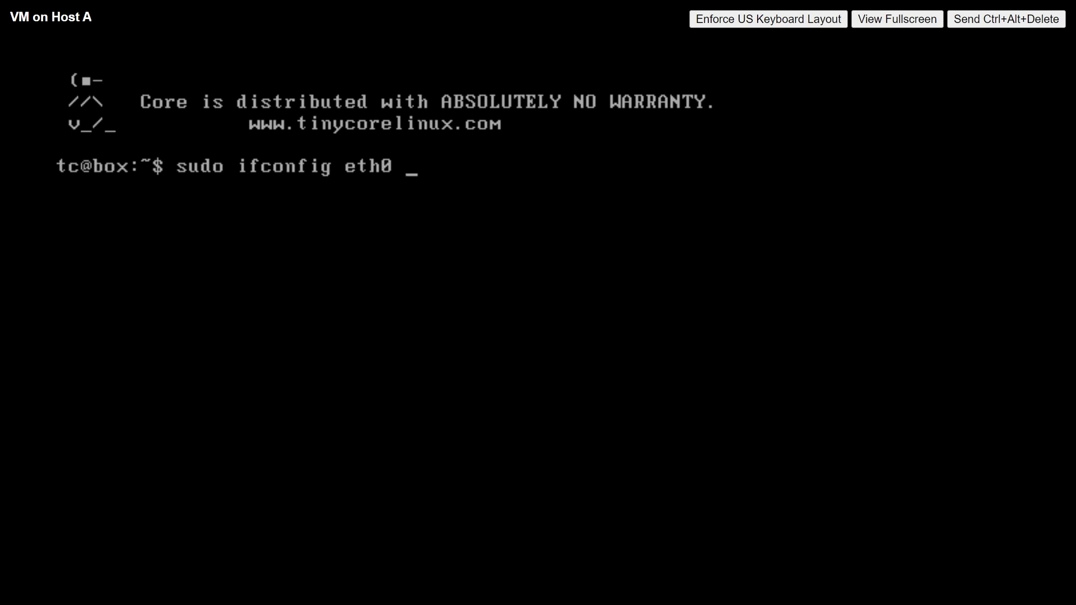
{"action": "type", "text": " 10.10.0.10 n"}
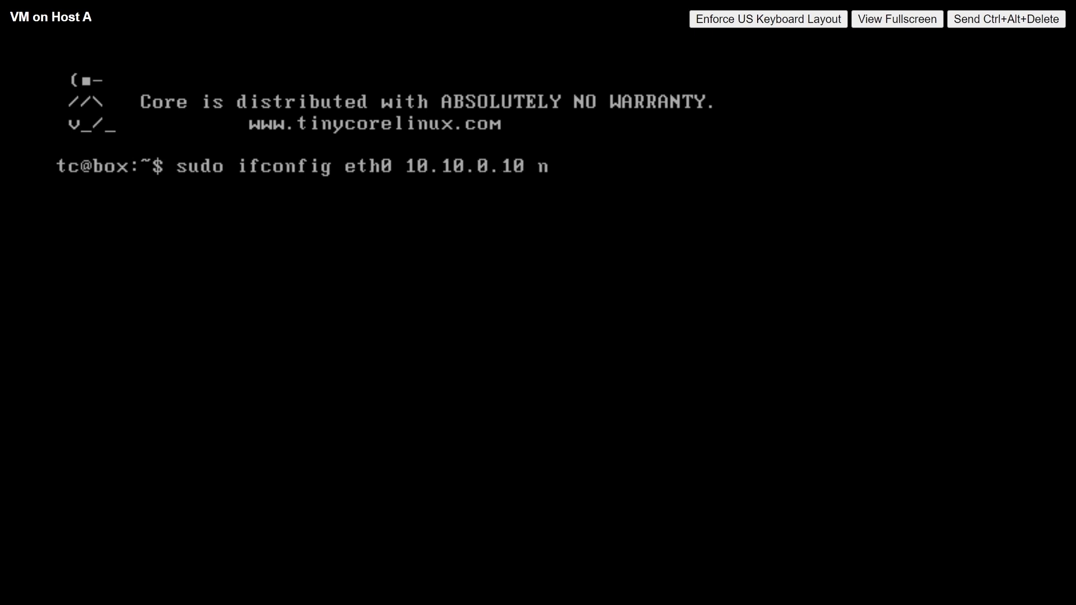
{"action": "type", "text": "etmask 255.255.255.0"}
{"action": "key", "text": "Return"}
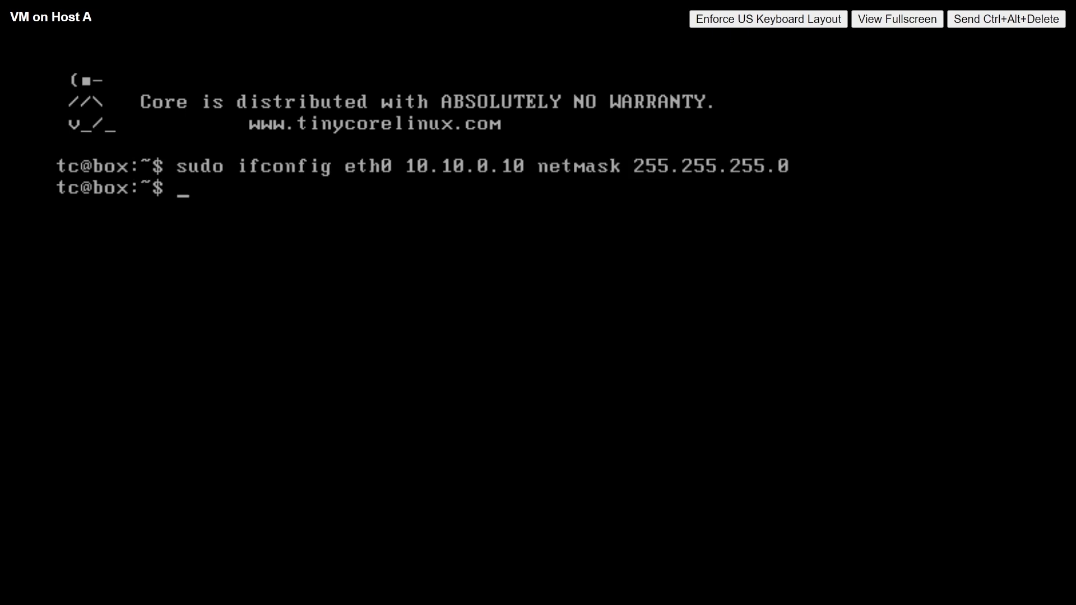
{"action": "type", "text": "ifconfig eth0"}
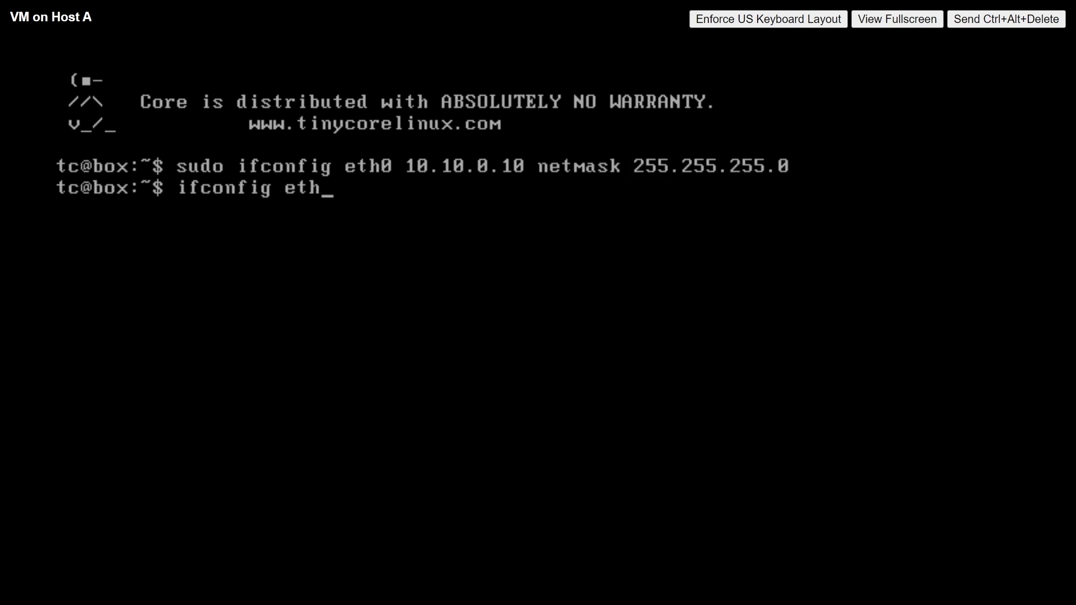
{"action": "key", "text": "Return"}
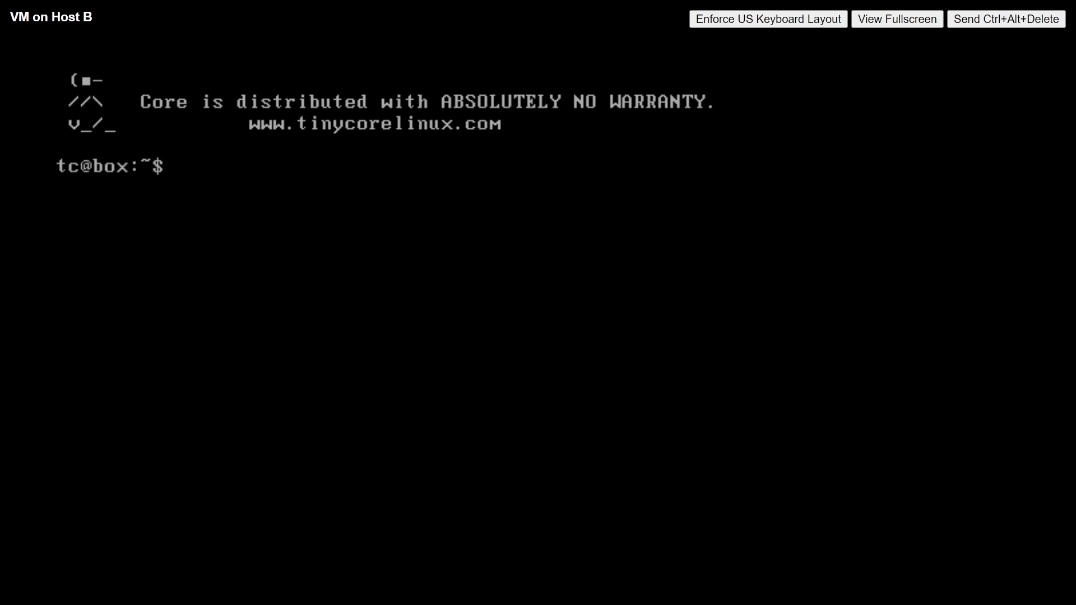
On VM on Host B, set eth0 to 10.10.0.11 netmask 255.255.255.0 and check with 'ifconfig eth0'.
{"action": "type", "text": "sudo ifconfig eth0 "}
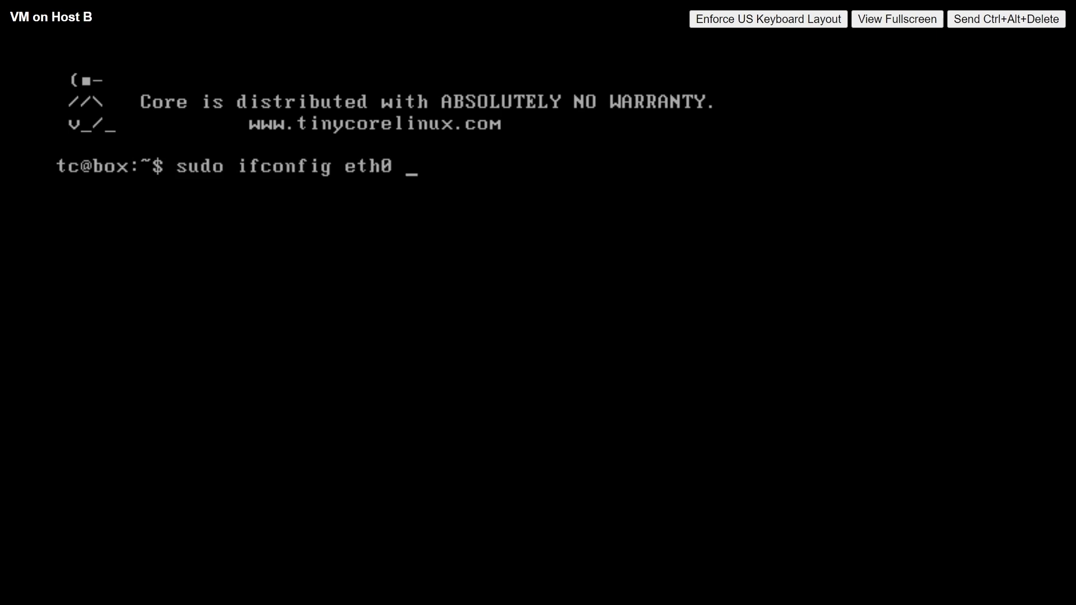
{"action": "type", "text": "10.10.0"}
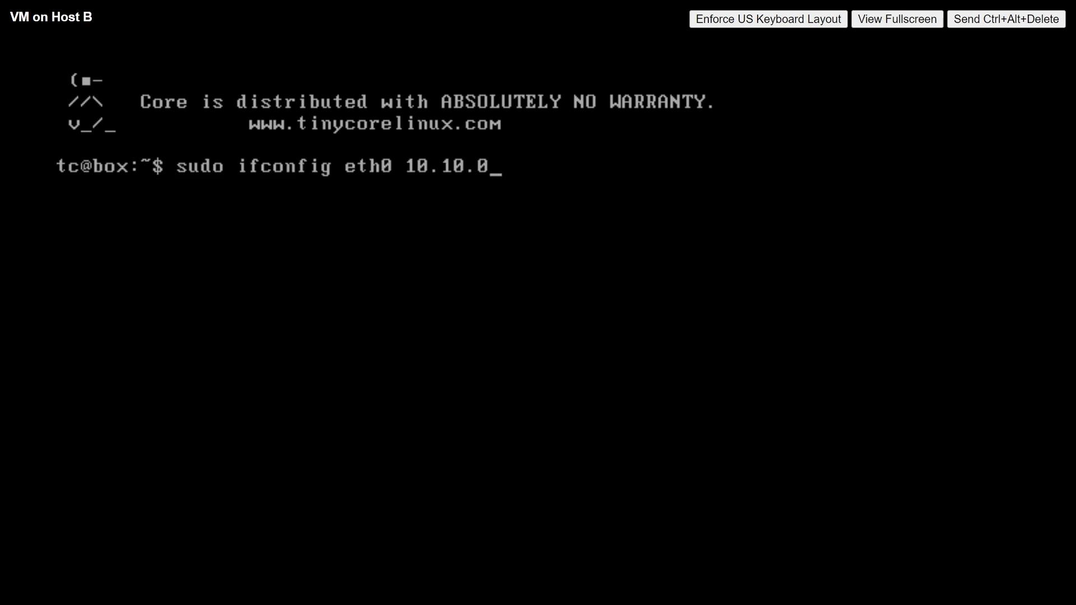
{"action": "type", "text": ".11 netmask 255.255.255.0"}
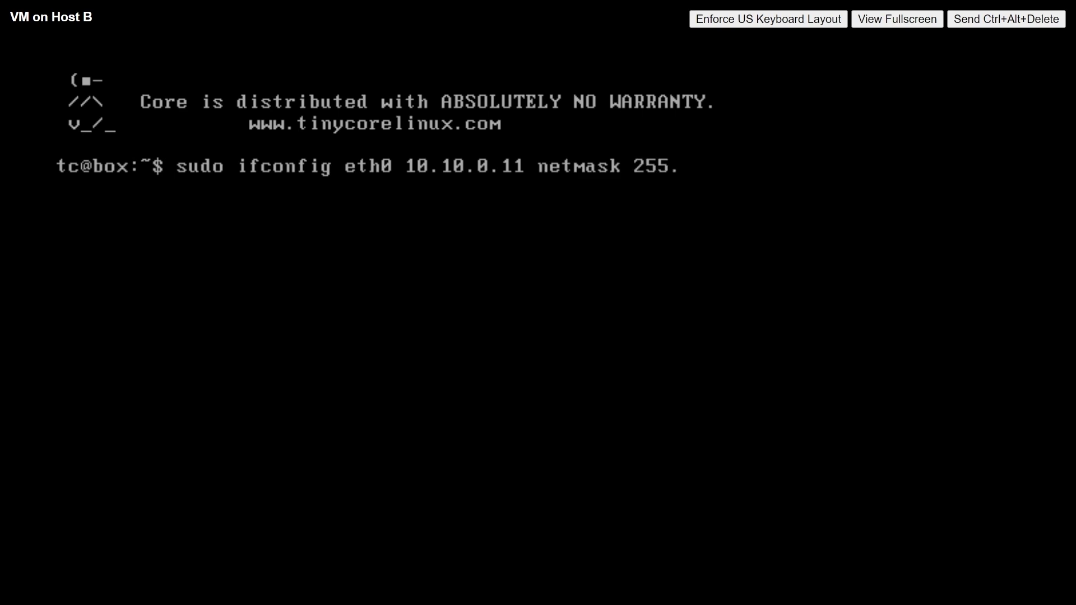
{"action": "key", "text": "Return"}
{"action": "type", "text": "ifconfig eth"}
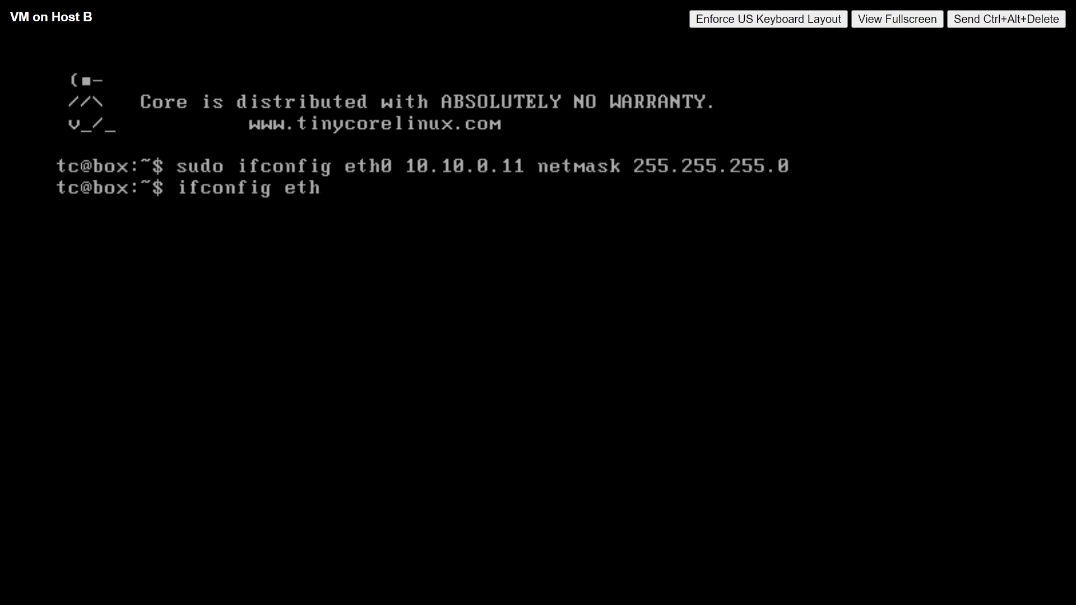
{"action": "type", "text": "0"}
{"action": "key", "text": "Return"}
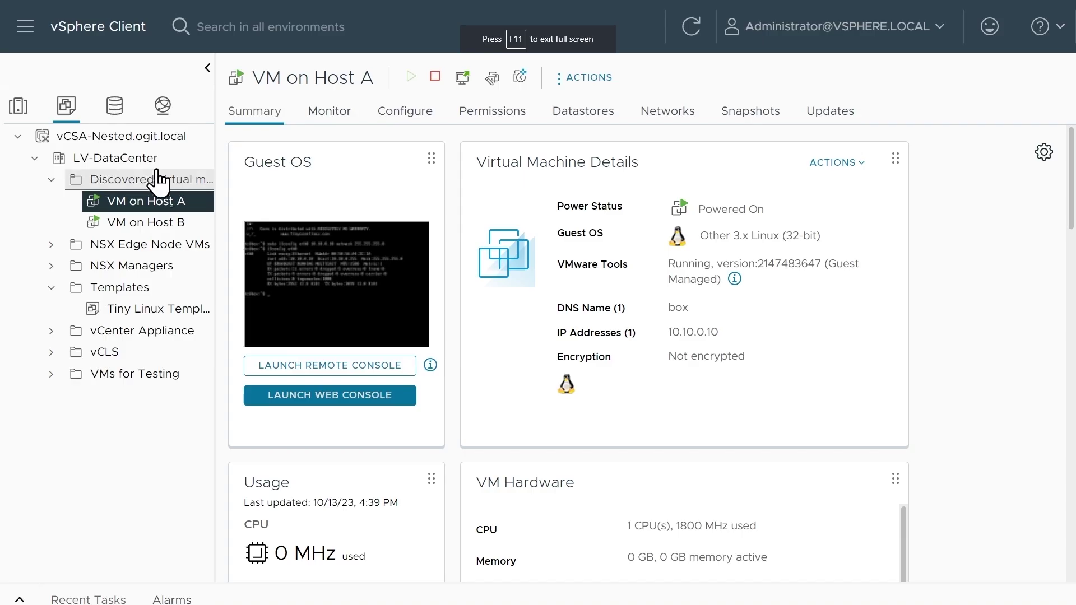
Show the Fun Demo network's VMs tab, leaving VM on Host B selected.
{"action": "left_click", "coordinate": [165, 112]}
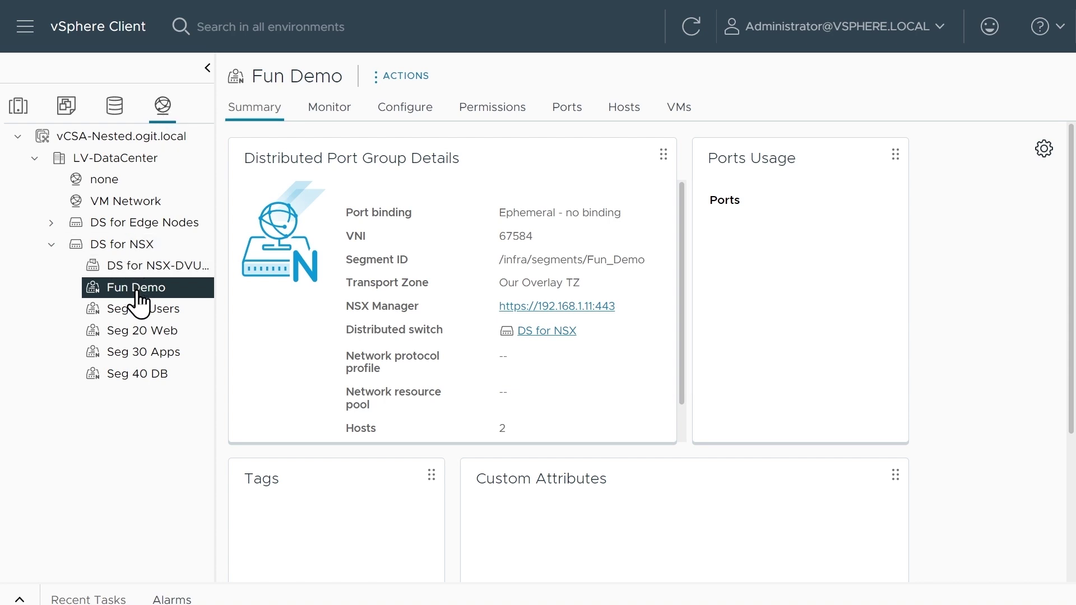
{"action": "left_click", "coordinate": [678, 112]}
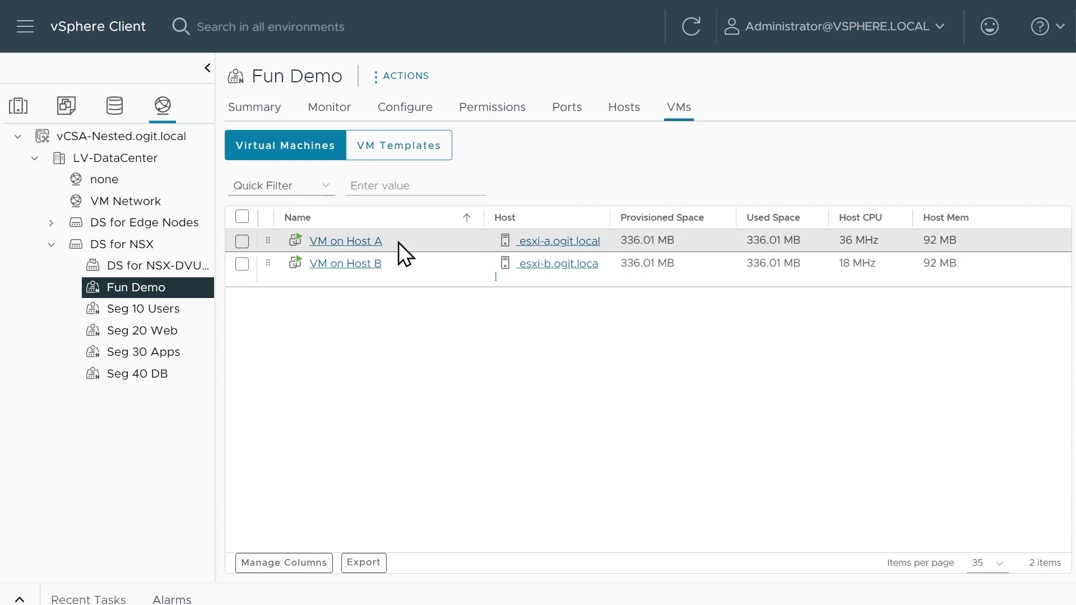
{"action": "left_click", "coordinate": [427, 240]}
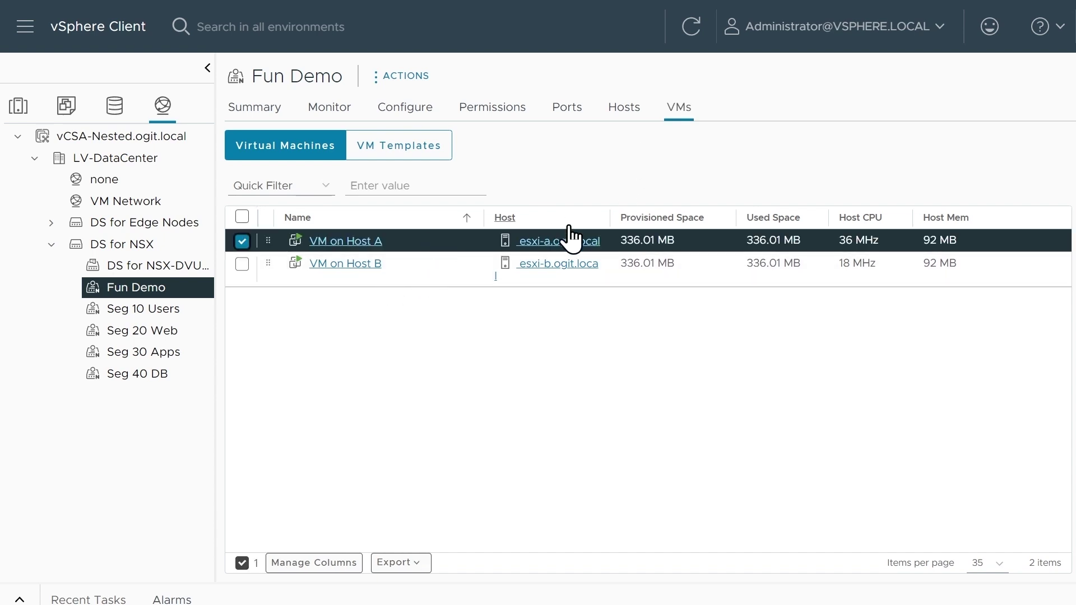
{"action": "left_click", "coordinate": [409, 269]}
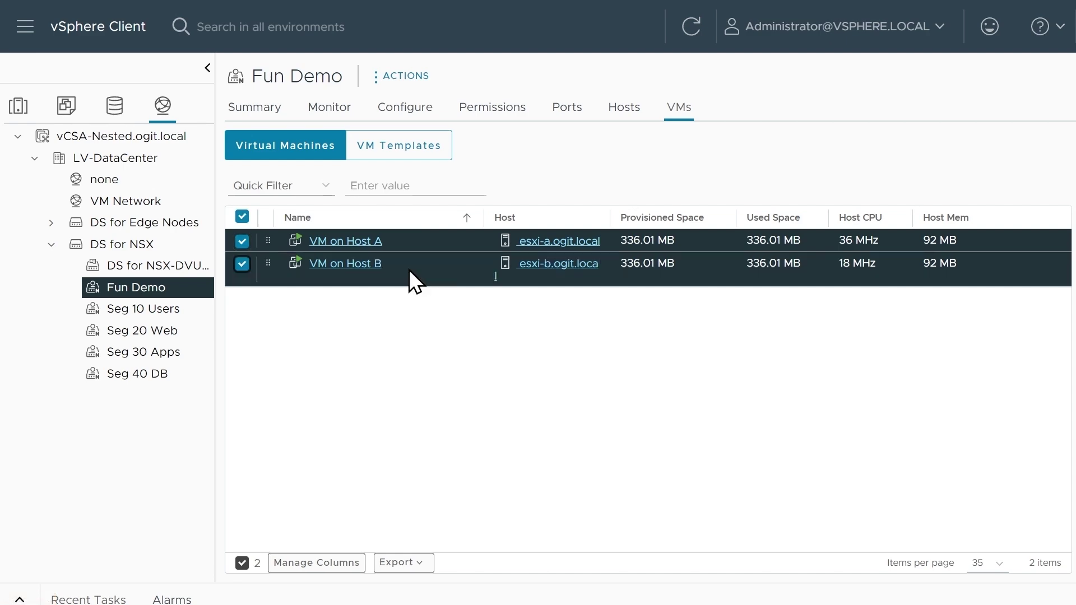
{"action": "left_click", "coordinate": [411, 241]}
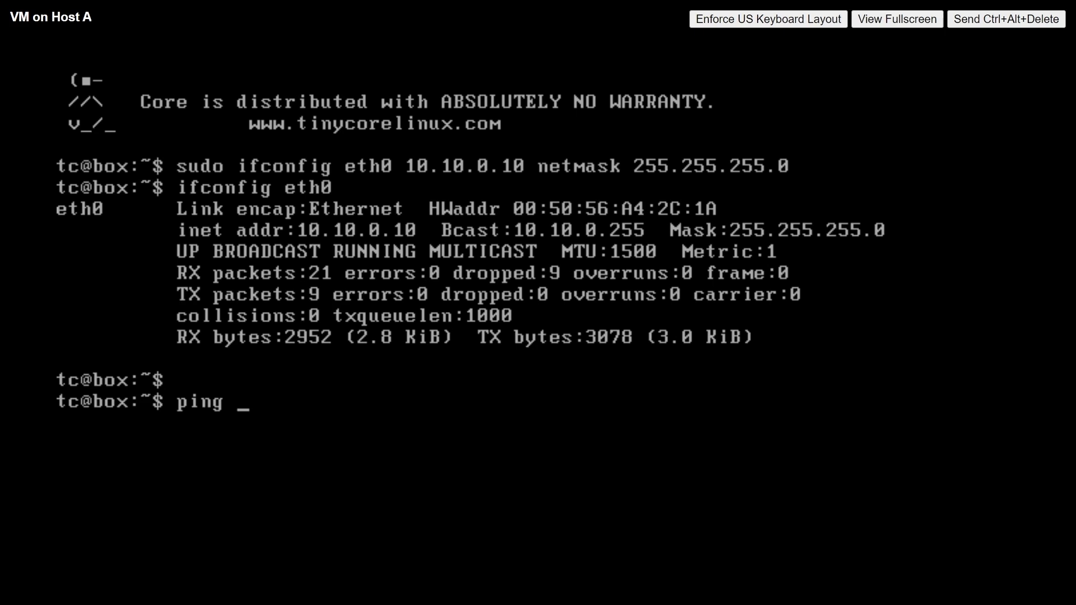
Ping 10.10.0.11 from VM on Host A, stop after three replies, and draw an arrow at the tunnel.
{"action": "type", "text": "10.10.0."}
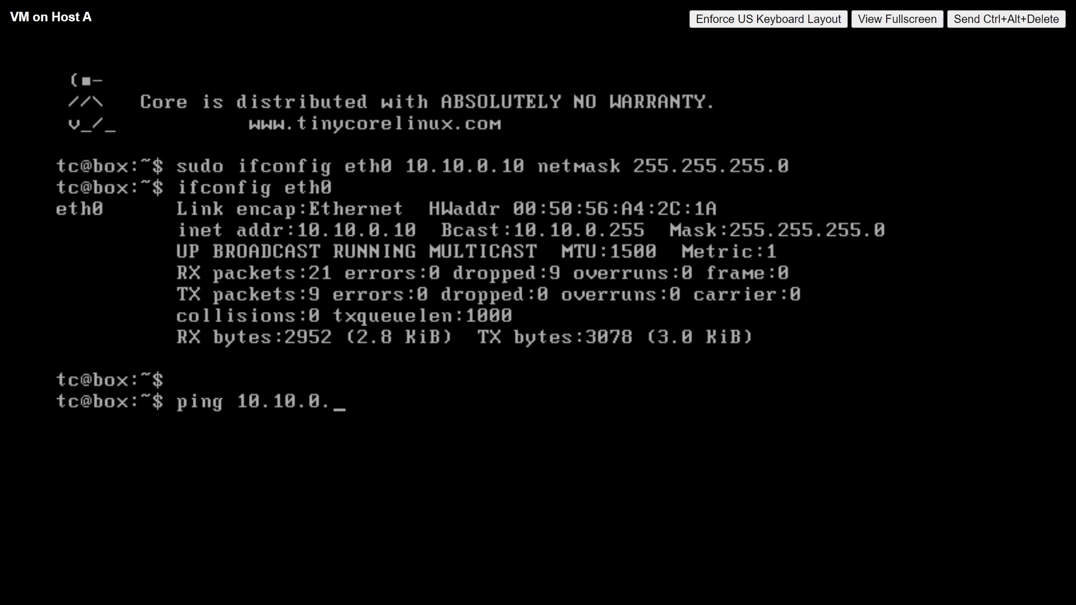
{"action": "type", "text": "11"}
{"action": "key", "text": "Return"}
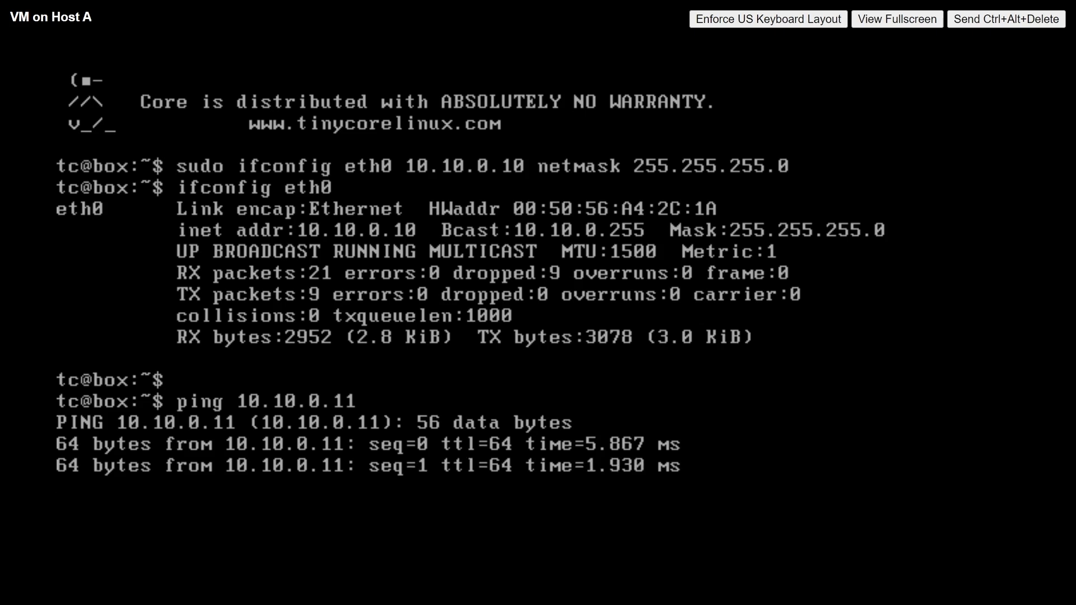
{"action": "key", "text": "ctrl+c"}
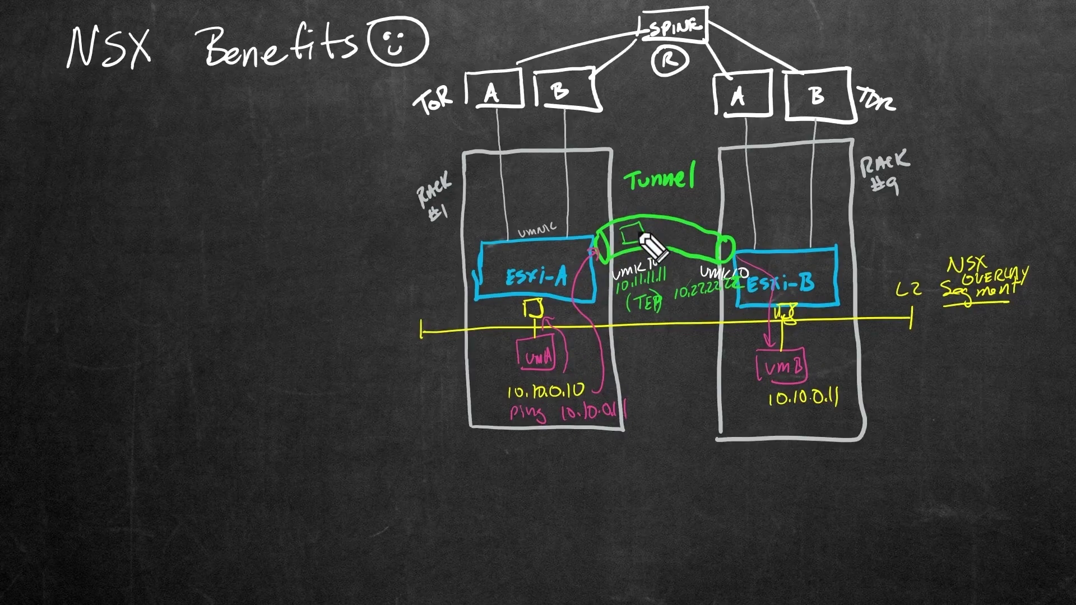
{"action": "left_click_drag", "start_coordinate": [680, 200], "coordinate": [673, 212]}
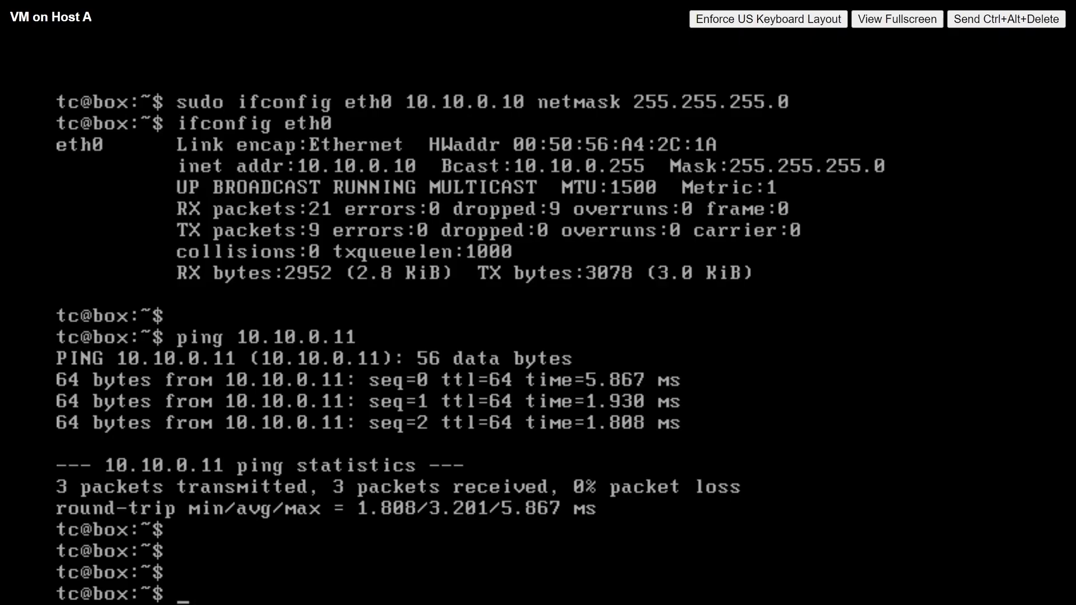
Rerun the last ping to 10.10.0.11 and stop it after five replies.
{"action": "key", "text": "Up"}
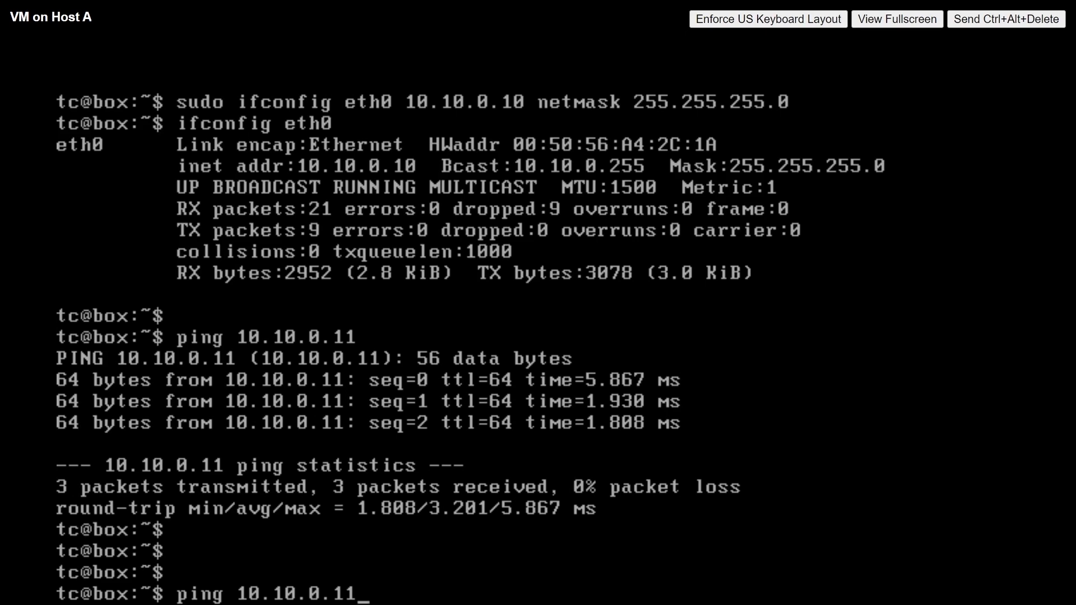
{"action": "key", "text": "Return"}
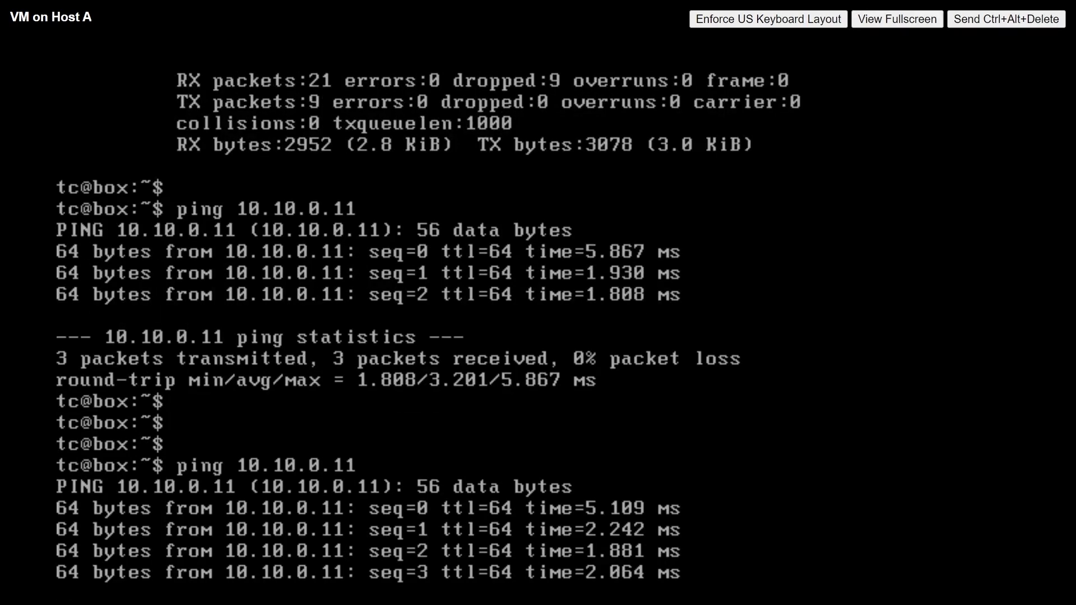
{"action": "key", "text": "ctrl+c"}
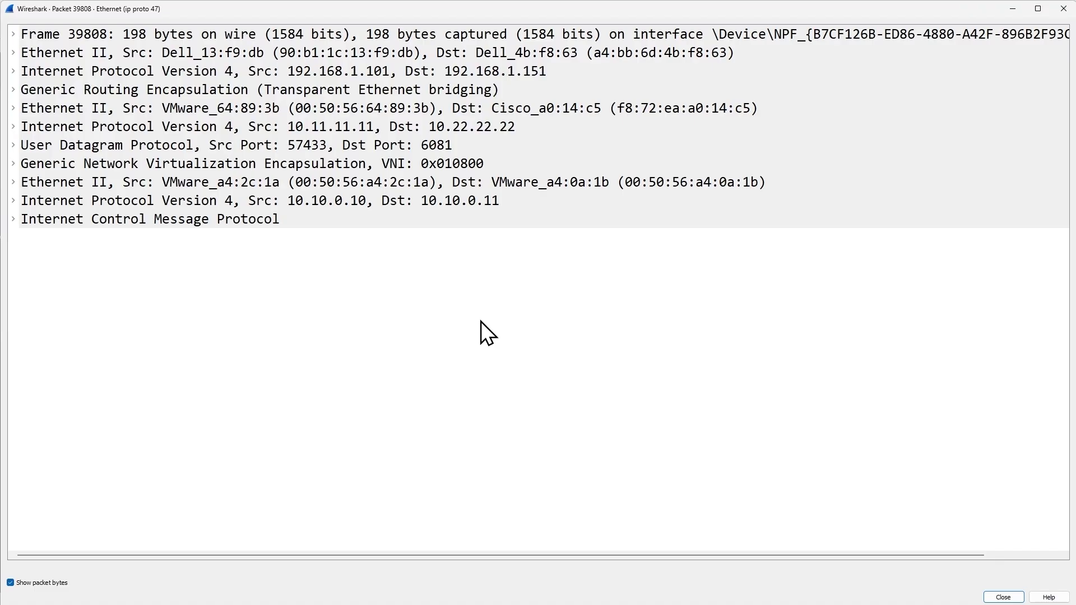
Expand packet 39808's outer GRE, Ethernet II and IPv4 headers, showing the 10.11.11.11 to 10.22.22.22 tunnel.
{"action": "left_click", "coordinate": [152, 93]}
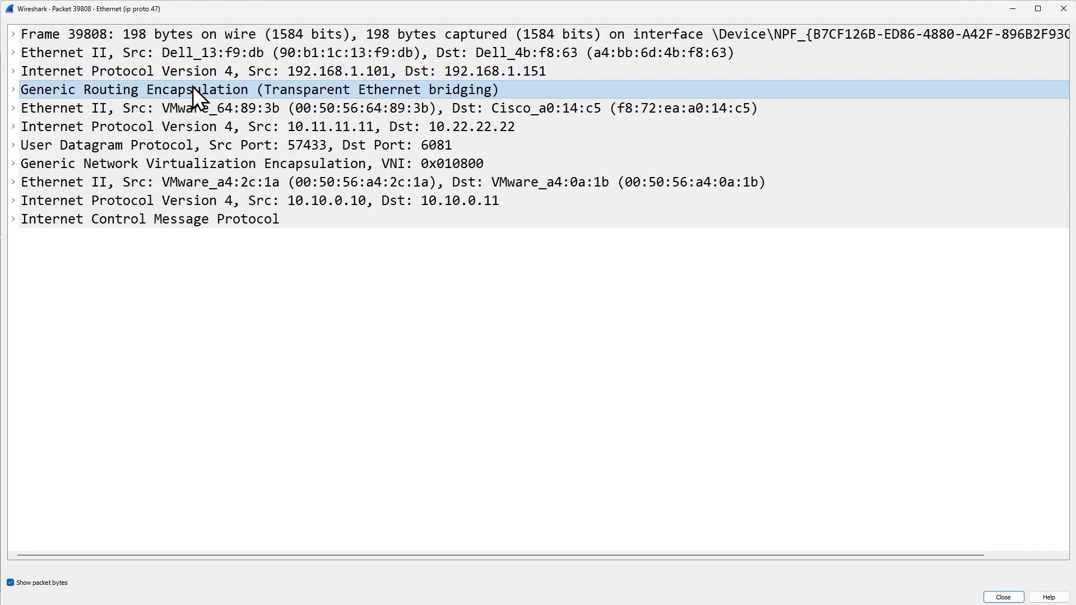
{"action": "left_click", "coordinate": [217, 108]}
{"action": "left_click", "coordinate": [339, 128]}
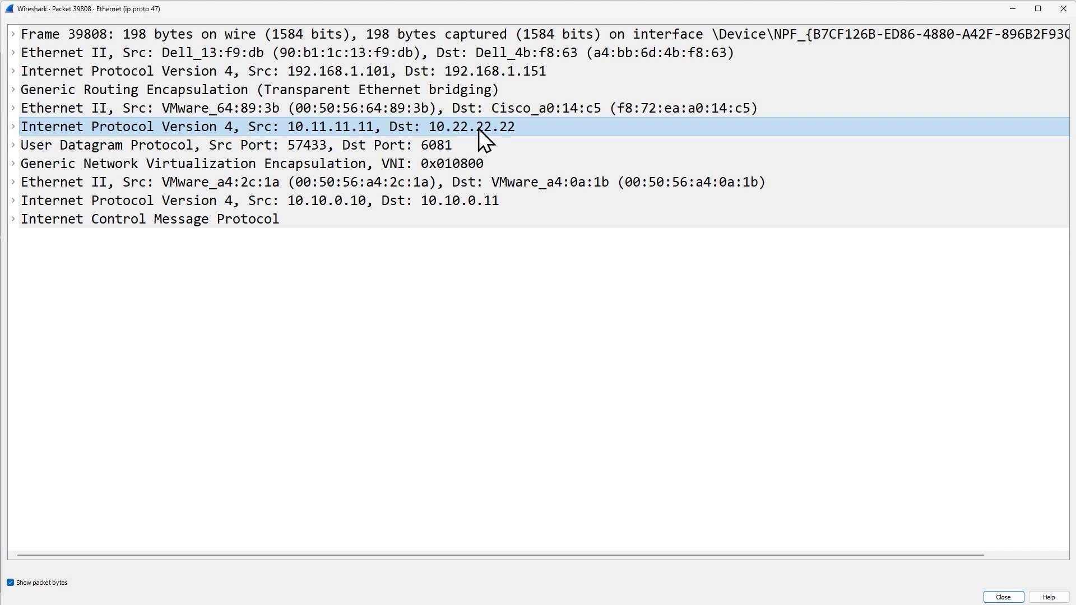
Examine the UDP header to port 6081 and the Geneve header carrying VNI 0x010800.
{"action": "left_click", "coordinate": [42, 145]}
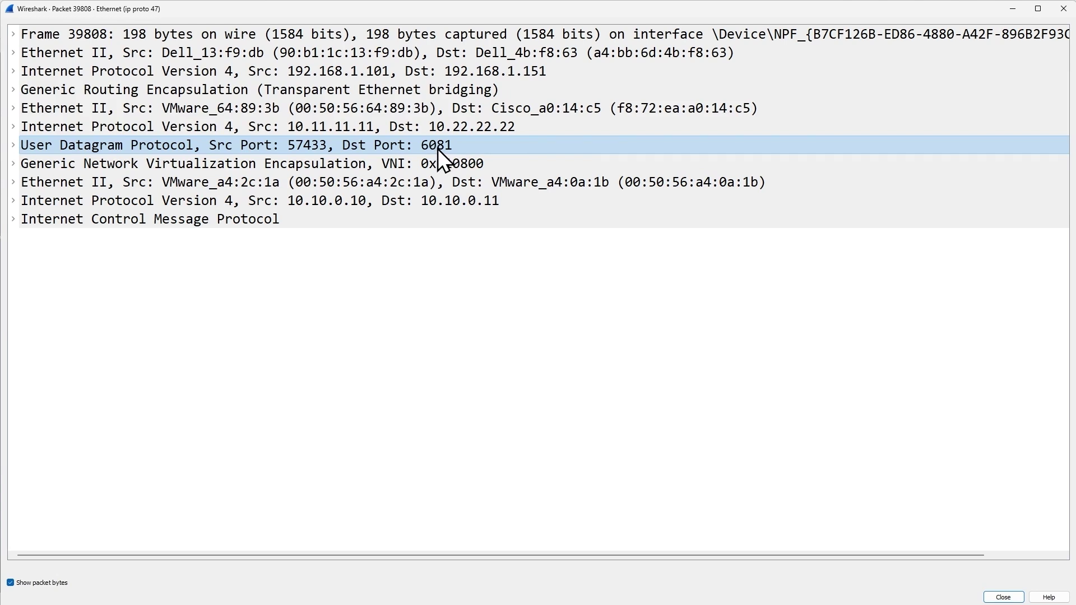
{"action": "left_click", "coordinate": [72, 167]}
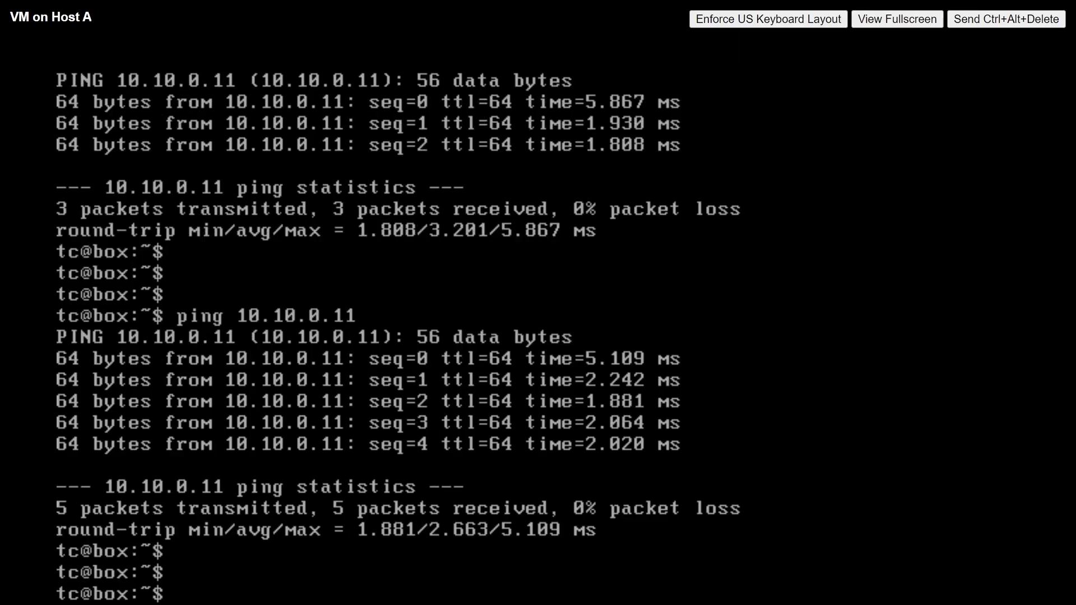
Run ifconfig on VM on Host A and mark its MAC, then mark Host B's MAC 00:50:56:A4:0A:1B.
{"action": "type", "text": "ifconfig"}
{"action": "key", "text": "Return"}
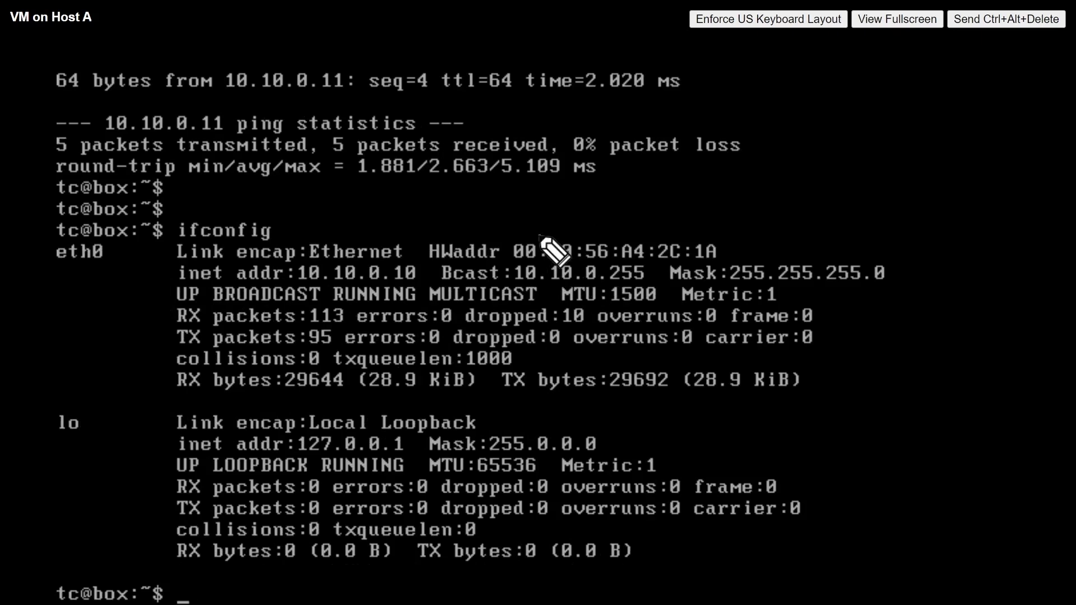
{"action": "mouse_move", "coordinate": [541, 236]}
{"action": "left_mouse_down"}
{"action": "mouse_move", "coordinate": [506, 266]}
{"action": "mouse_move", "coordinate": [712, 268]}
{"action": "mouse_move", "coordinate": [721, 242]}
{"action": "left_mouse_up"}
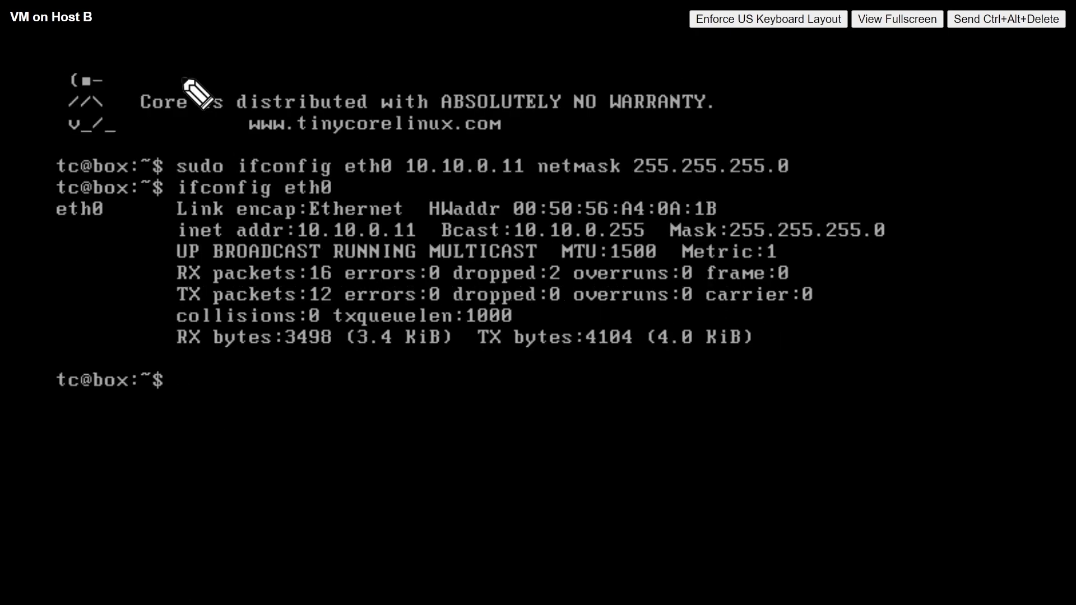
{"action": "mouse_move", "coordinate": [181, 77]}
{"action": "left_mouse_down"}
{"action": "mouse_move", "coordinate": [124, 35]}
{"action": "mouse_move", "coordinate": [129, 63]}
{"action": "left_mouse_up"}
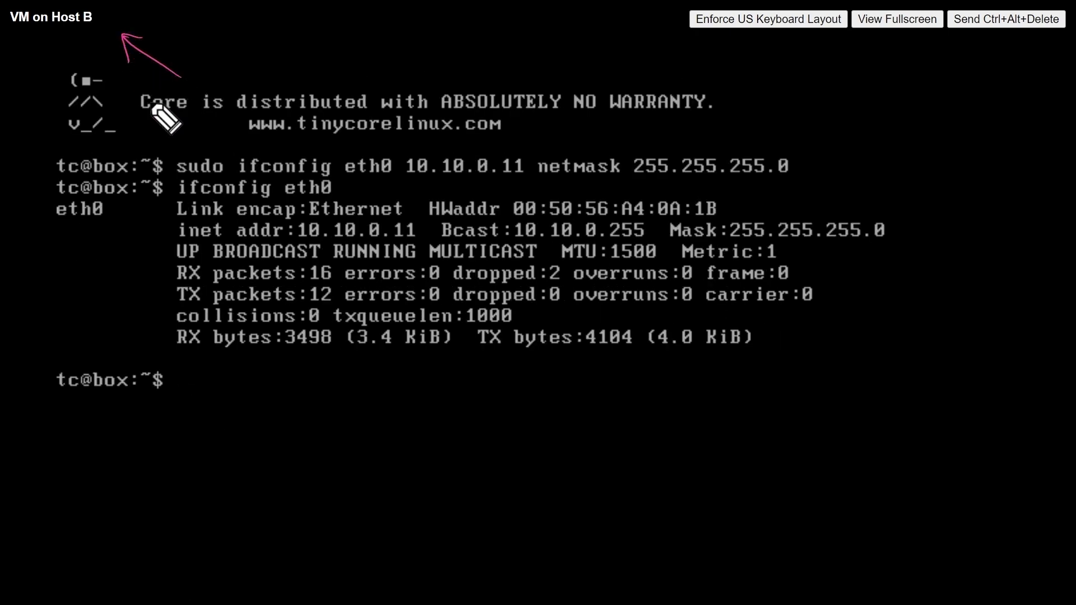
{"action": "mouse_move", "coordinate": [546, 194]}
{"action": "left_mouse_down"}
{"action": "mouse_move", "coordinate": [510, 202]}
{"action": "mouse_move", "coordinate": [594, 224]}
{"action": "mouse_move", "coordinate": [704, 224]}
{"action": "mouse_move", "coordinate": [714, 197]}
{"action": "mouse_move", "coordinate": [524, 196]}
{"action": "left_mouse_up"}
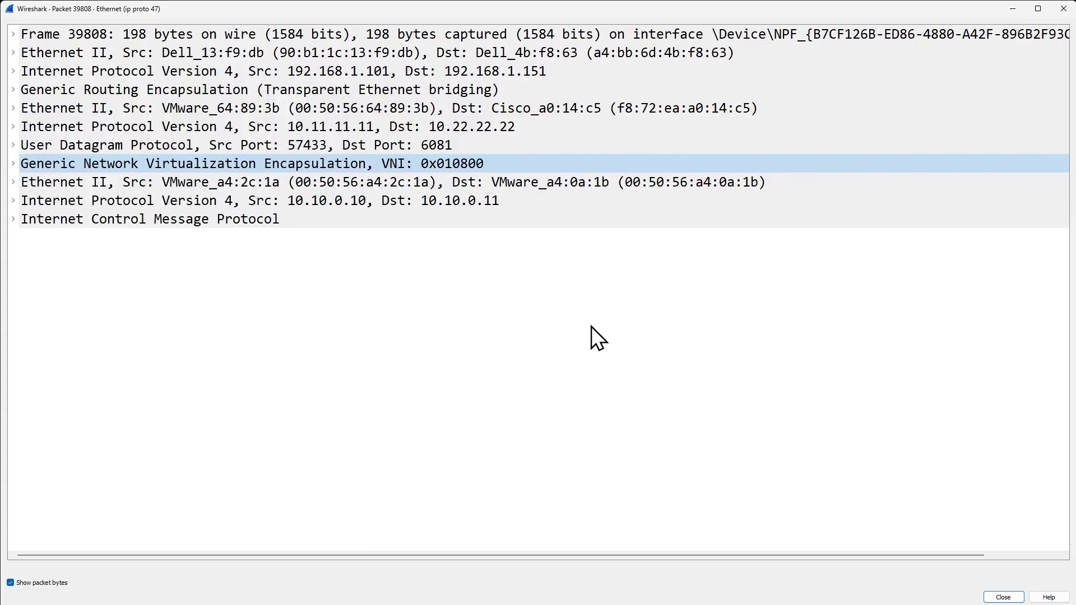
Select the inner Ethernet II header, underline the GRE line, box 192.168.1.151 and draw an arrow by the outer headers.
{"action": "left_click", "coordinate": [628, 187]}
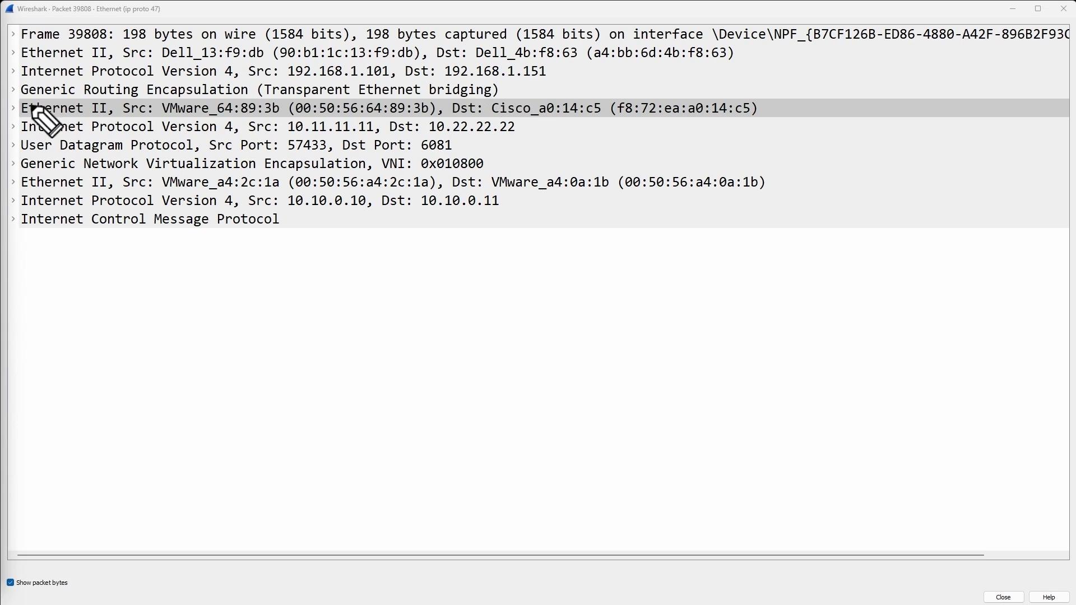
{"action": "mouse_move", "coordinate": [13, 99]}
{"action": "left_mouse_down"}
{"action": "mouse_move", "coordinate": [563, 100]}
{"action": "mouse_move", "coordinate": [568, 83]}
{"action": "mouse_move", "coordinate": [575, 90]}
{"action": "left_mouse_up"}
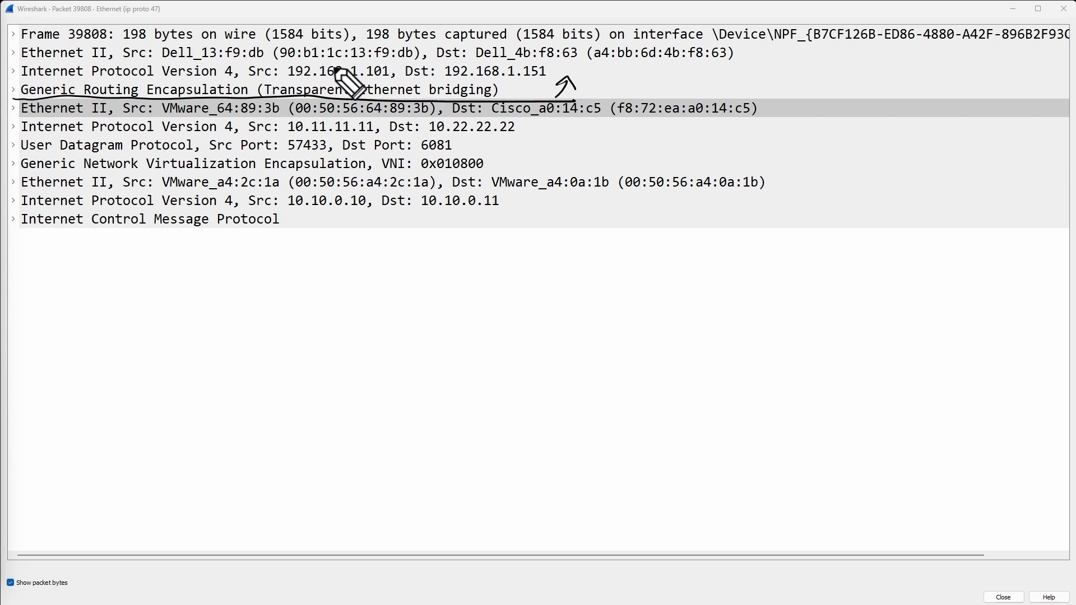
{"action": "mouse_move", "coordinate": [443, 79]}
{"action": "left_mouse_down"}
{"action": "mouse_move", "coordinate": [555, 63]}
{"action": "mouse_move", "coordinate": [542, 83]}
{"action": "left_mouse_up"}
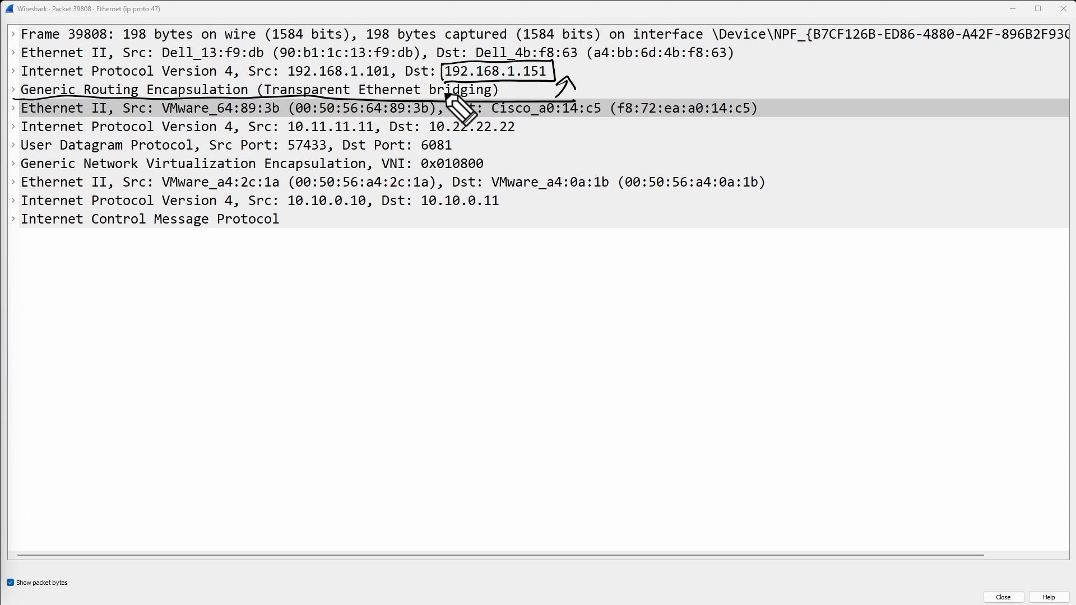
{"action": "mouse_move", "coordinate": [797, 102]}
{"action": "left_mouse_down"}
{"action": "mouse_move", "coordinate": [833, 99]}
{"action": "mouse_move", "coordinate": [810, 152]}
{"action": "left_mouse_up"}
{"action": "left_click_drag", "start_coordinate": [826, 144], "coordinate": [813, 155]}
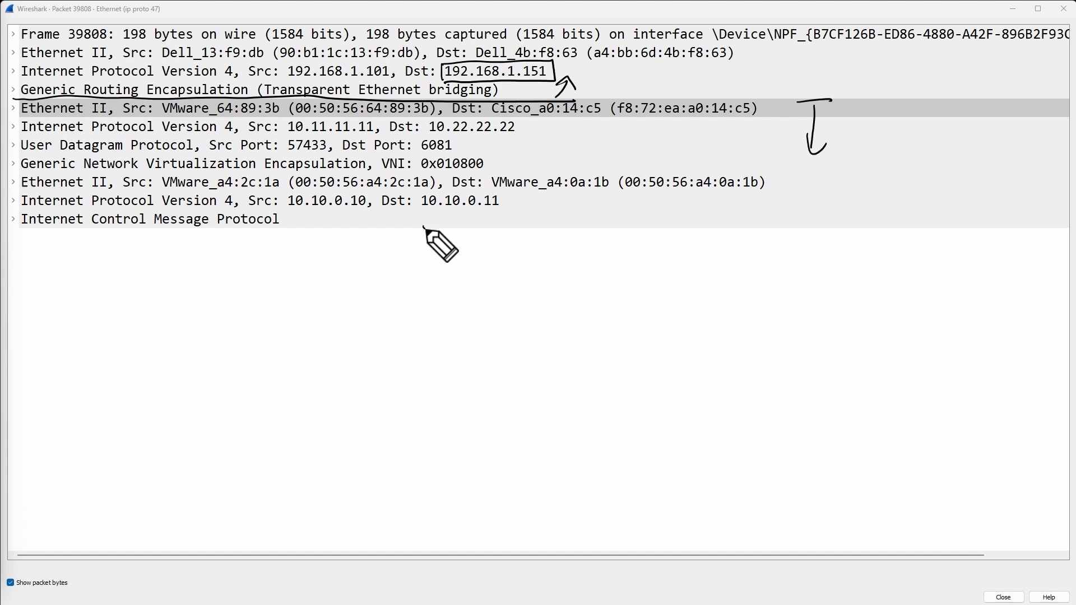
Circle the inner Ethernet, IPv4 and ICMP layers, and label the outer headers 'Tunnel' and the inner ones 'original traffic'.
{"action": "mouse_move", "coordinate": [424, 229]}
{"action": "left_mouse_down"}
{"action": "mouse_move", "coordinate": [518, 179]}
{"action": "mouse_move", "coordinate": [259, 174]}
{"action": "mouse_move", "coordinate": [471, 227]}
{"action": "left_mouse_up"}
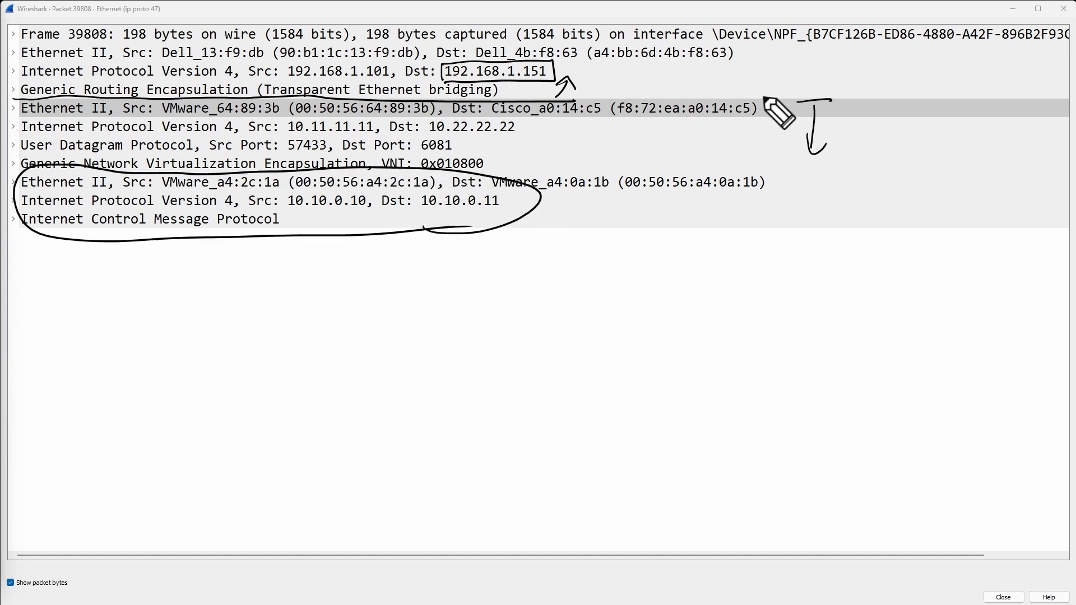
{"action": "mouse_move", "coordinate": [750, 101]}
{"action": "left_mouse_down"}
{"action": "mouse_move", "coordinate": [778, 102]}
{"action": "mouse_move", "coordinate": [775, 161]}
{"action": "mouse_move", "coordinate": [474, 172]}
{"action": "left_mouse_up"}
{"action": "left_click_drag", "start_coordinate": [603, 151], "coordinate": [677, 134]}
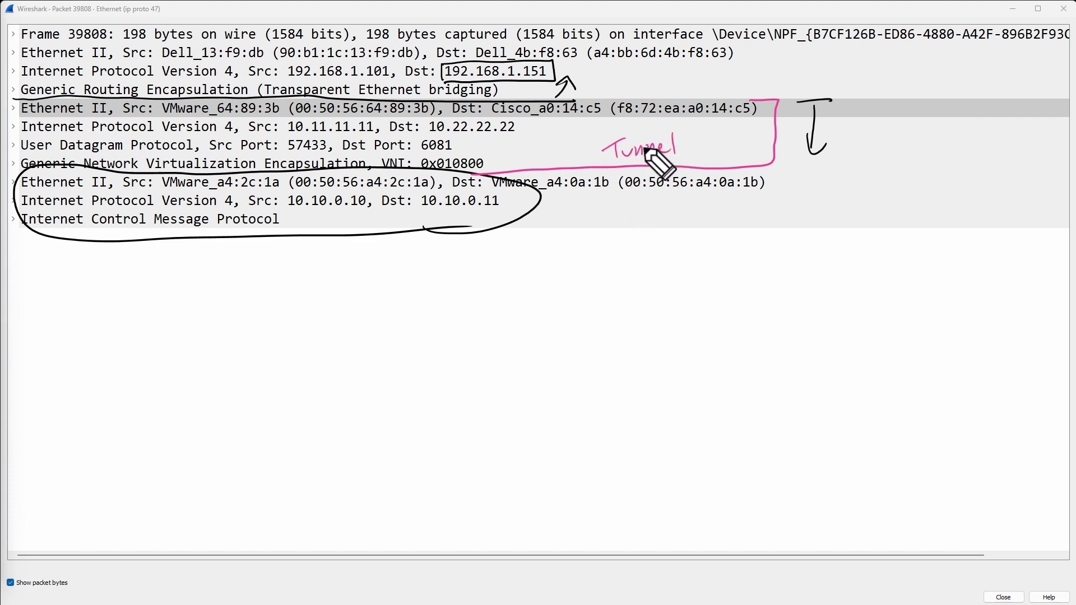
{"action": "left_click_drag", "start_coordinate": [590, 209], "coordinate": [670, 222]}
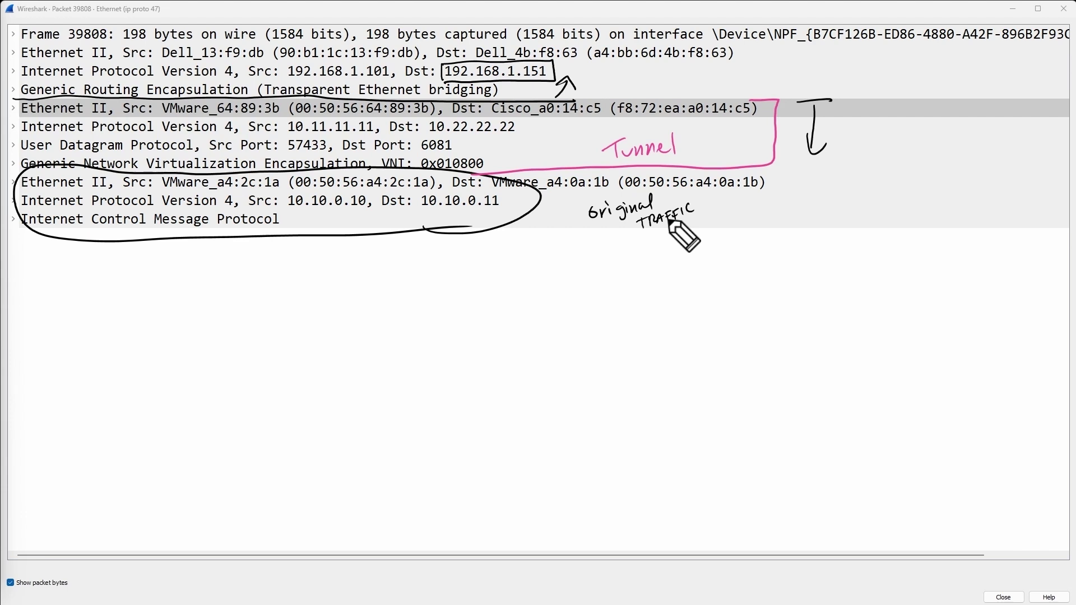